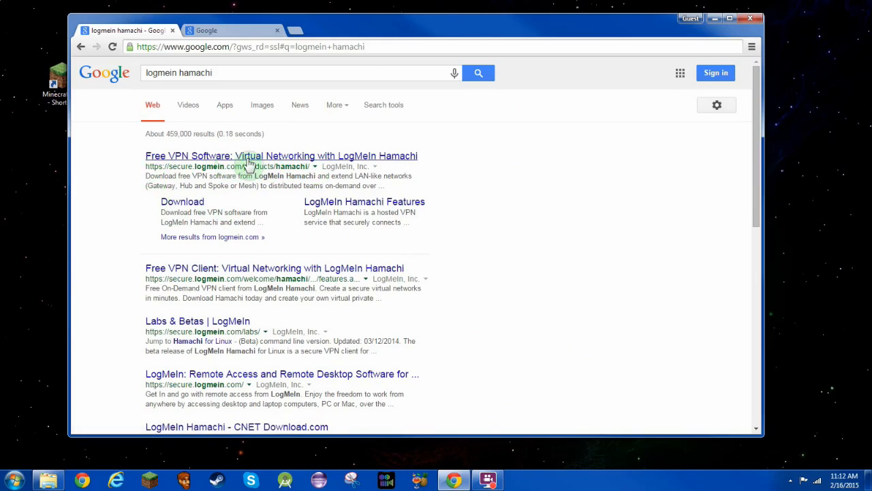
Accept the Conditions of Use, download the Hamachi installer hamachi (1).msi for Windows, and open it.
click(180, 204)
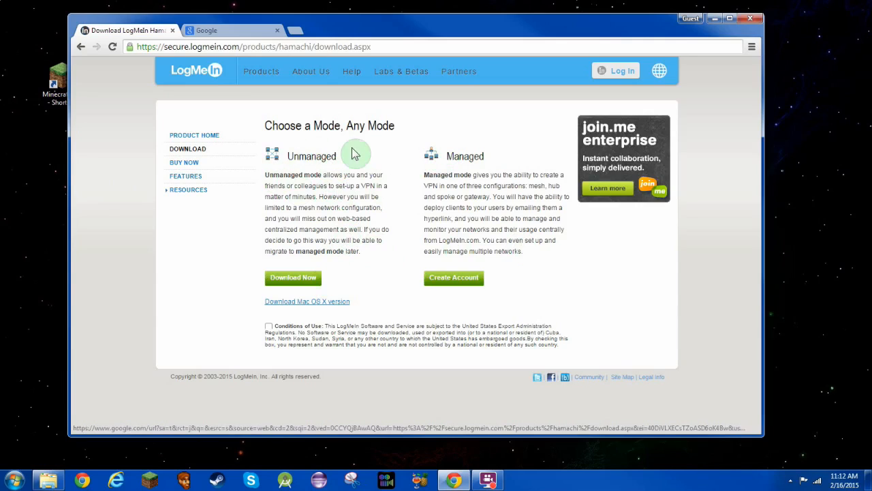
click(268, 327)
click(291, 284)
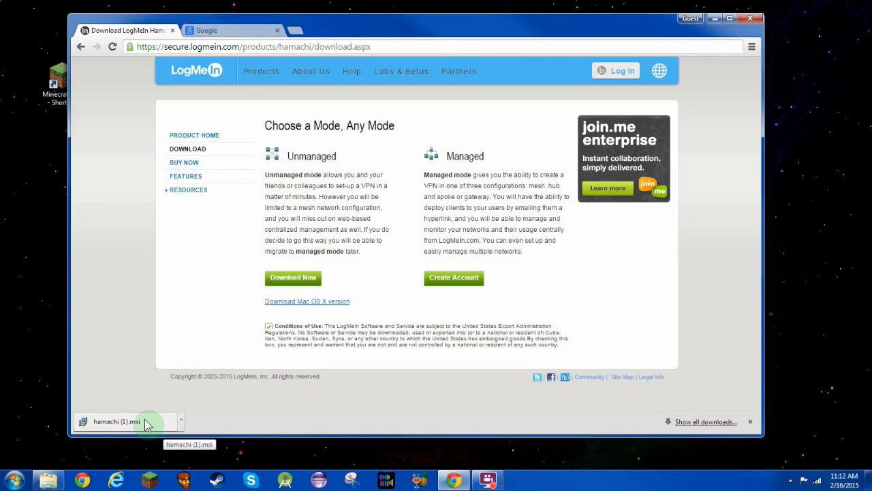
click(147, 424)
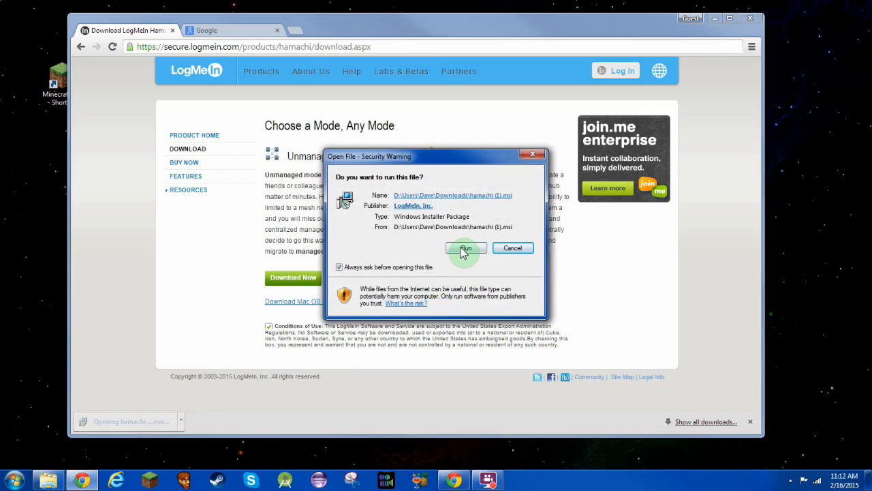
Run hamachi (1).msi past the security warning, keep English, and agree to the license terms.
click(465, 249)
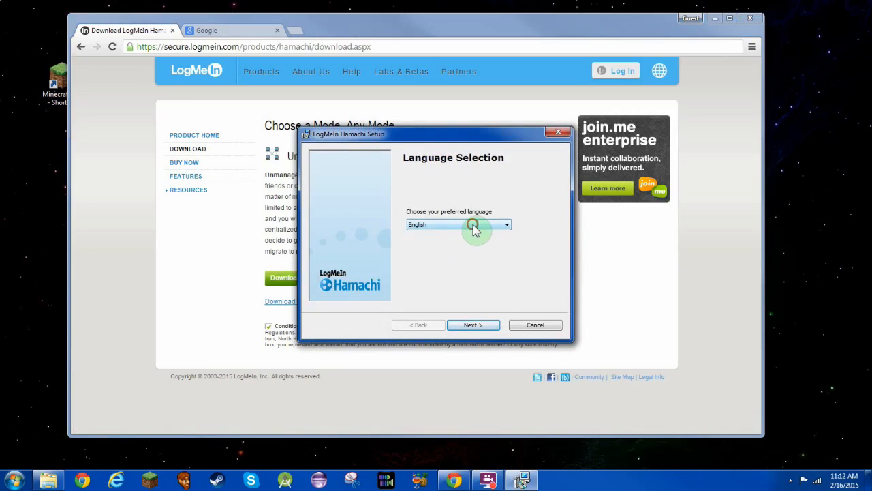
click(473, 227)
click(473, 226)
click(481, 330)
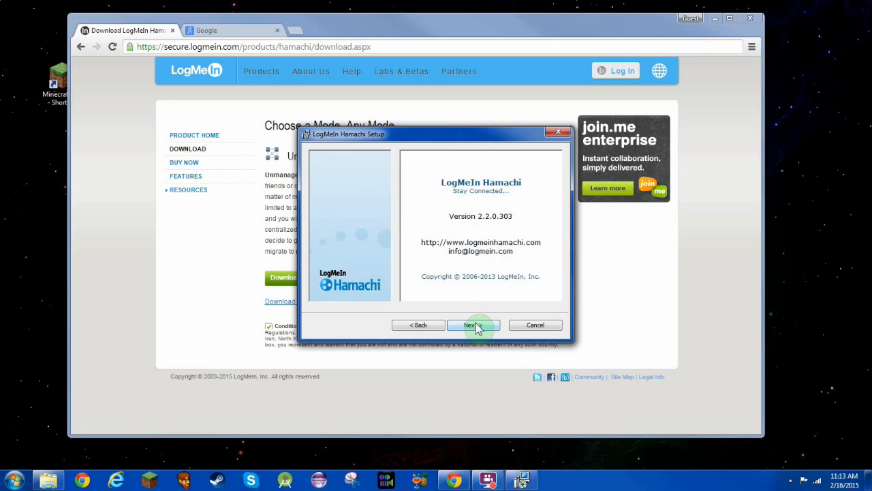
click(476, 326)
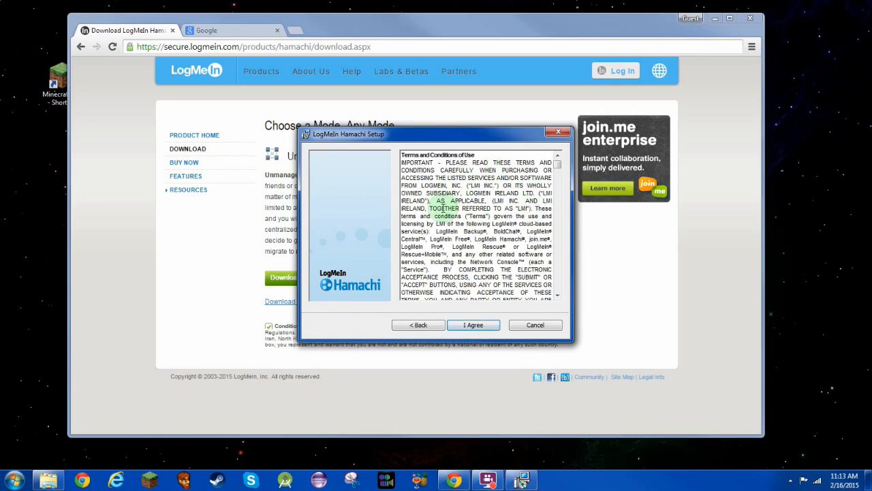
drag(557, 168, 567, 300)
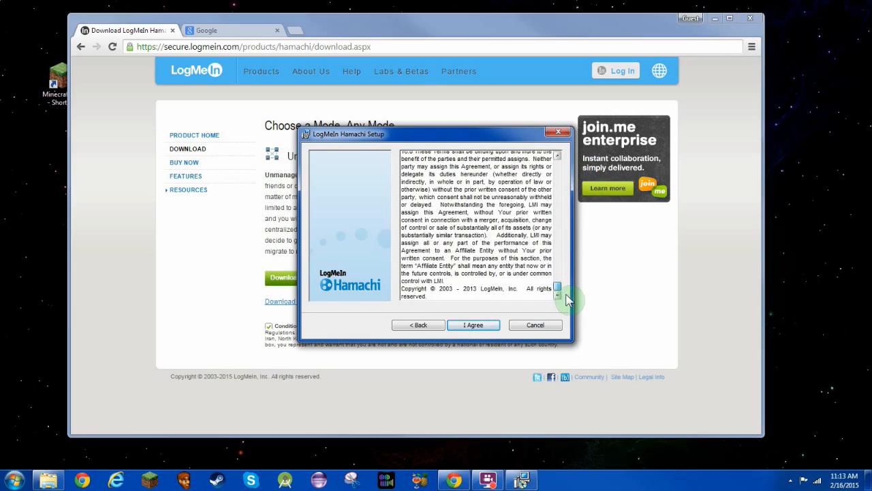
click(475, 327)
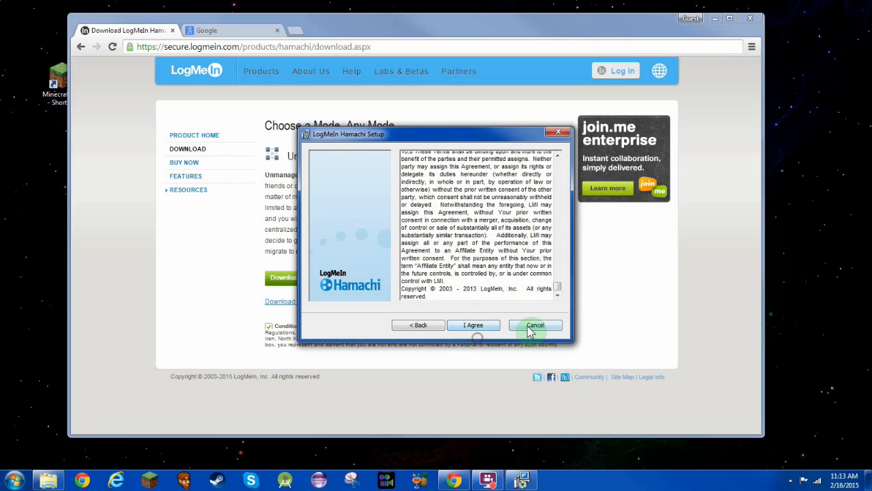
click(470, 332)
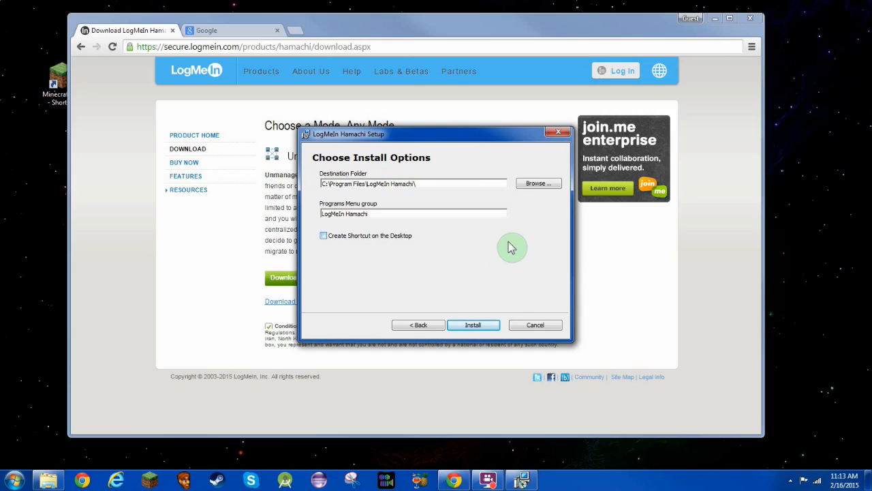
Change the install drive to D: for D:\Program Files\LogMeIn Hamachi\ and start installing.
key(Delete)
text(D)
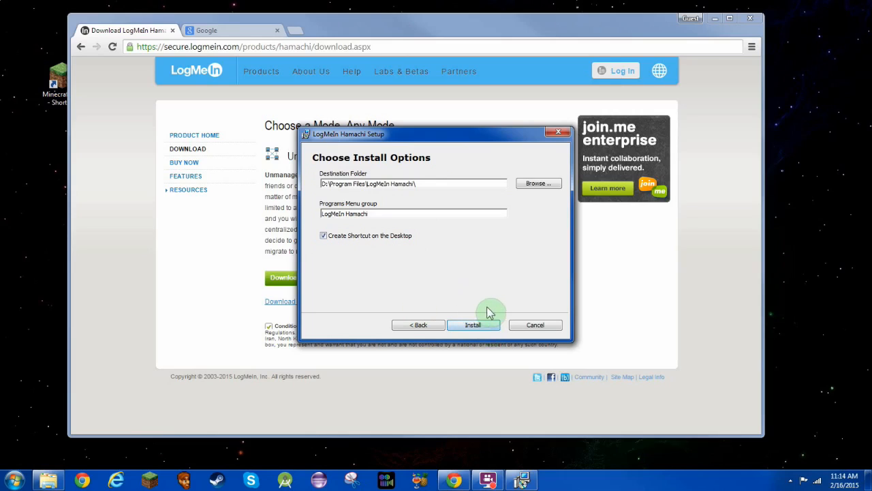
click(481, 328)
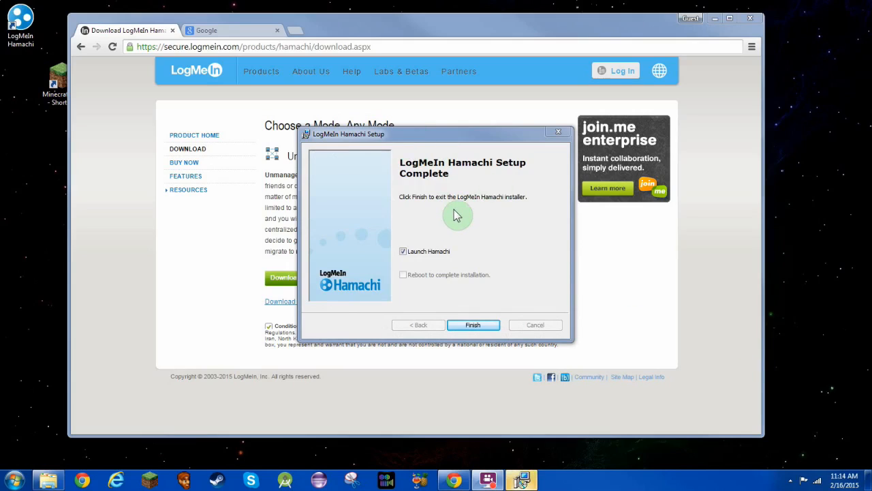
Finish setup without launching Hamachi and minimize Chrome to reveal the desktop.
click(403, 252)
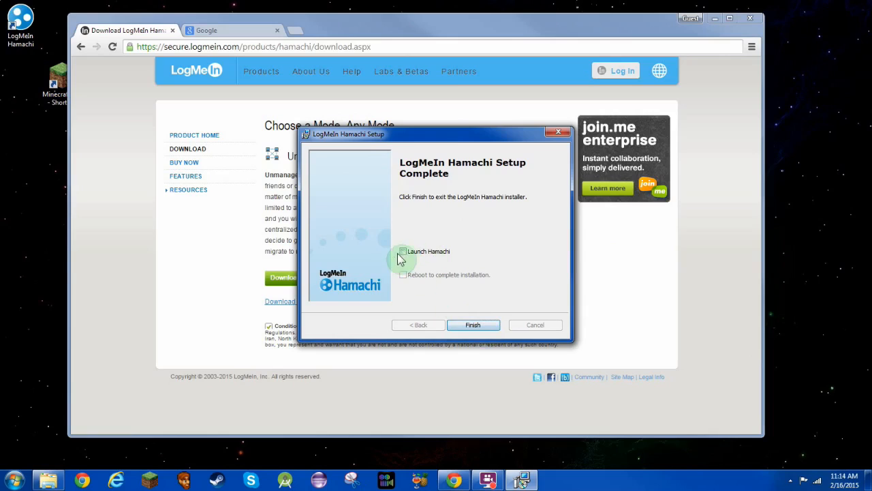
click(477, 326)
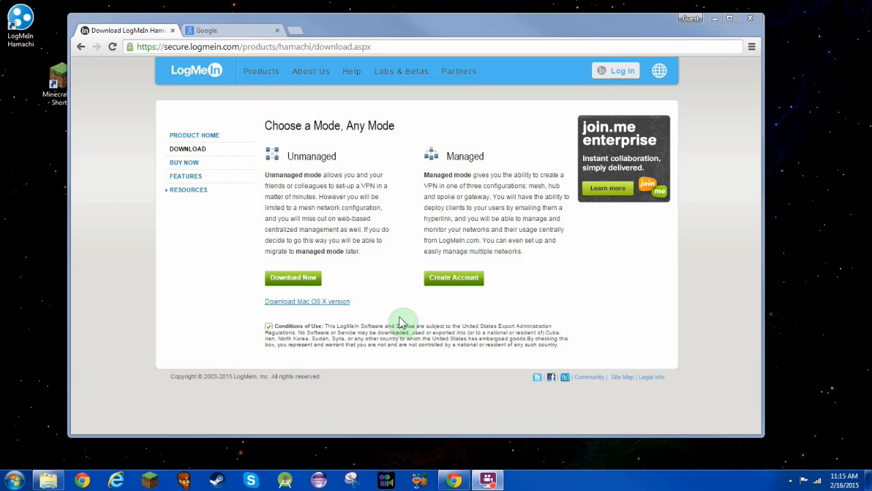
click(715, 19)
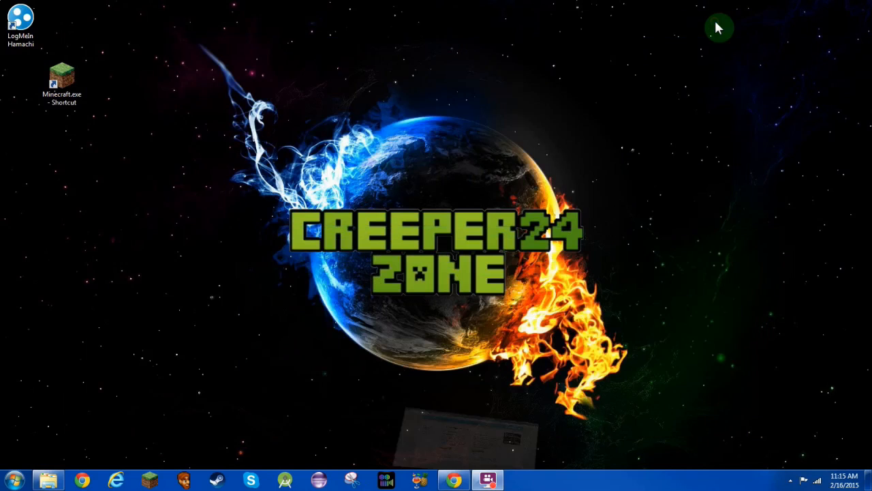
Place the Hamachi shortcut beside Minecraft, launch Hamachi, move its window aside, and power it on.
drag(25, 25, 107, 81)
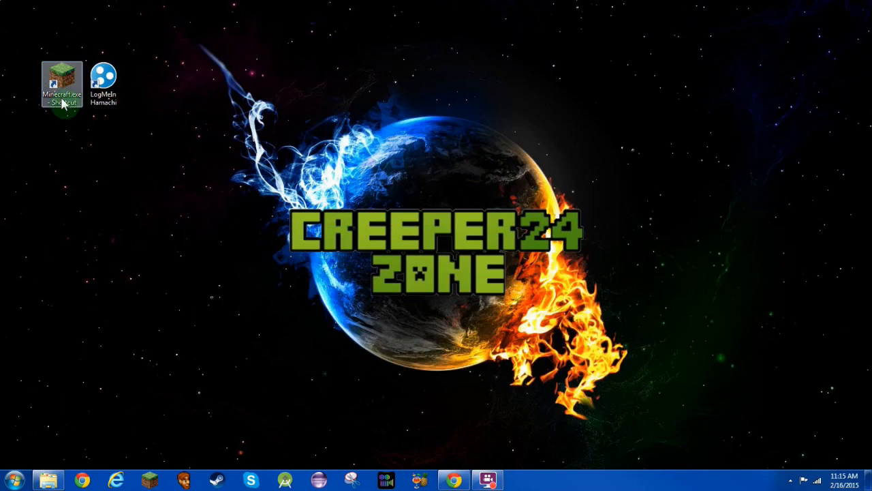
click(109, 87)
double_click(109, 86)
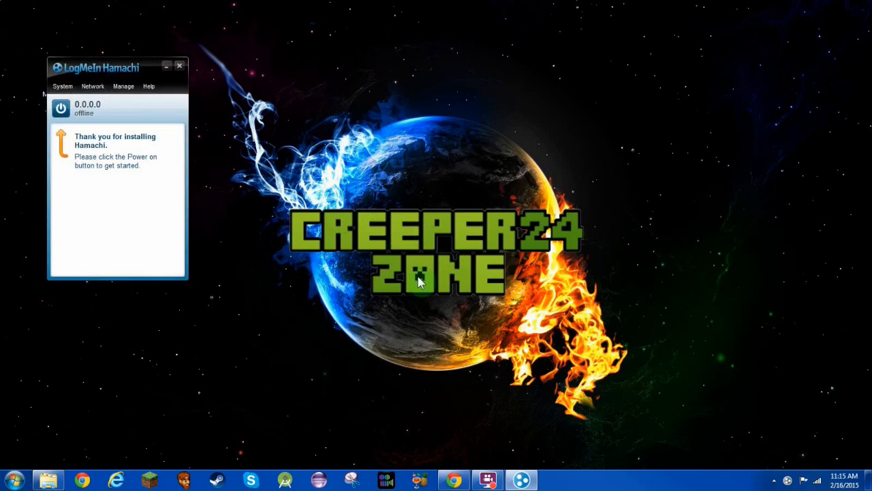
drag(116, 73, 205, 62)
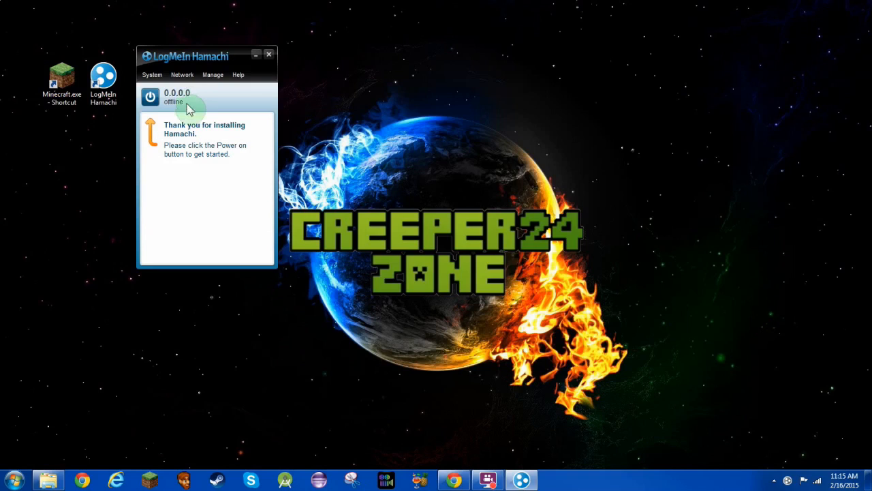
click(150, 99)
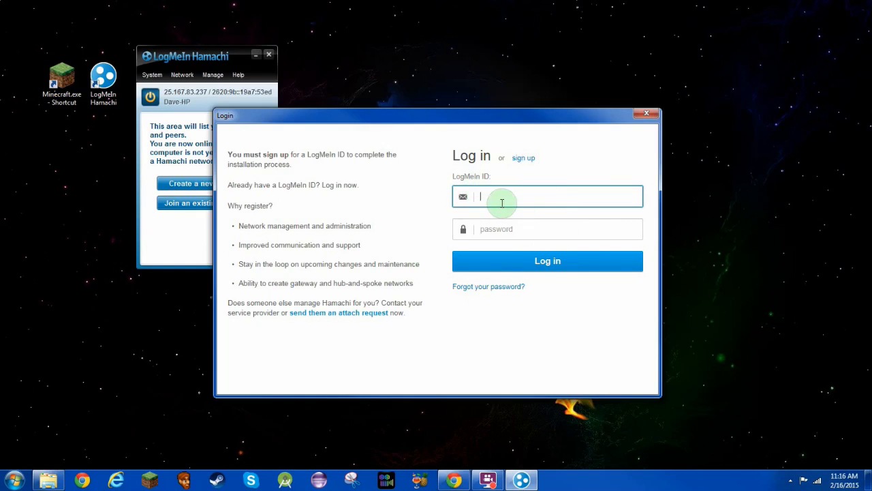
Enter placeholder text in the LogMeIn ID login and password fields.
text(fdfdfdf)
click(500, 229)
text(fdfdfdf)
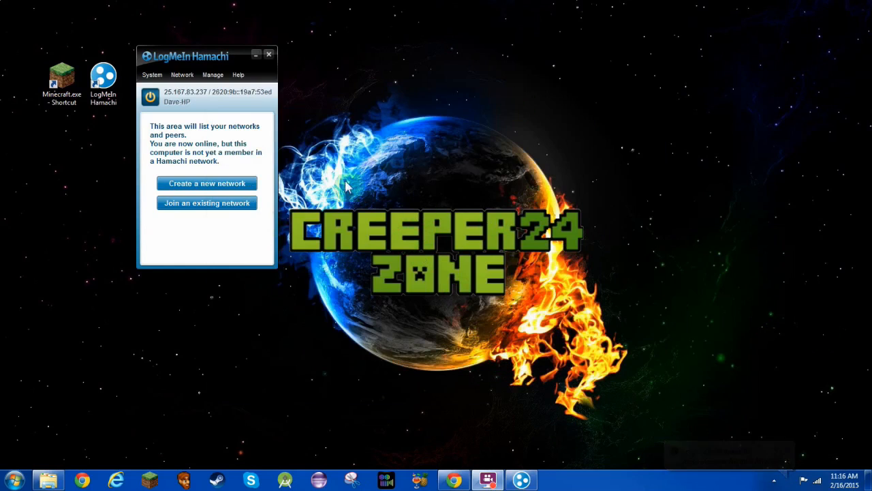
drag(198, 58, 205, 57)
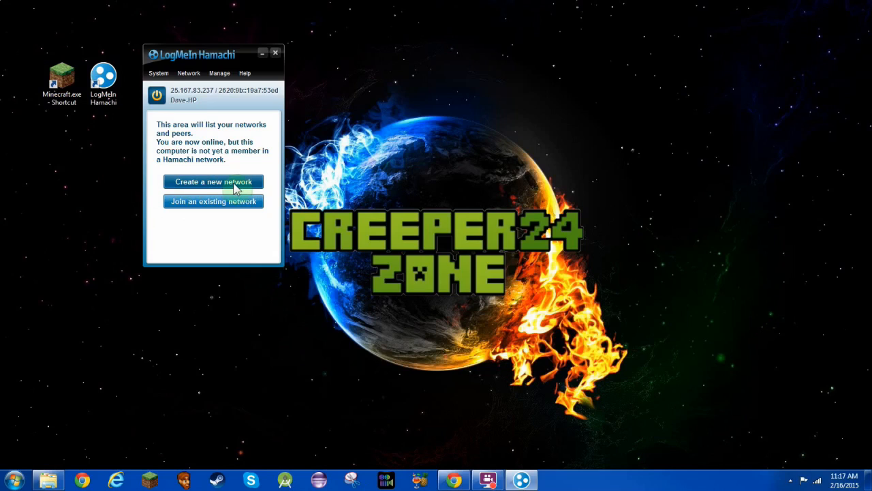
click(235, 187)
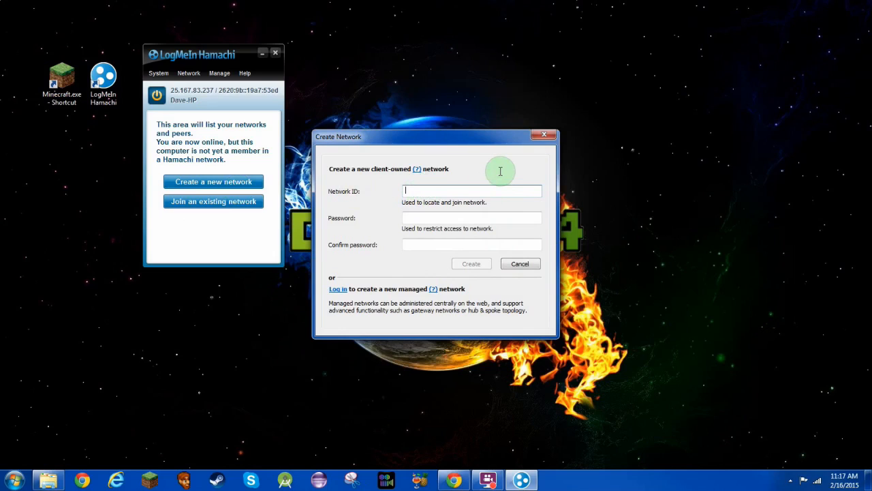
Create the network 'Creeper24 Zone' with a network password entered and confirmed.
text(Cree)
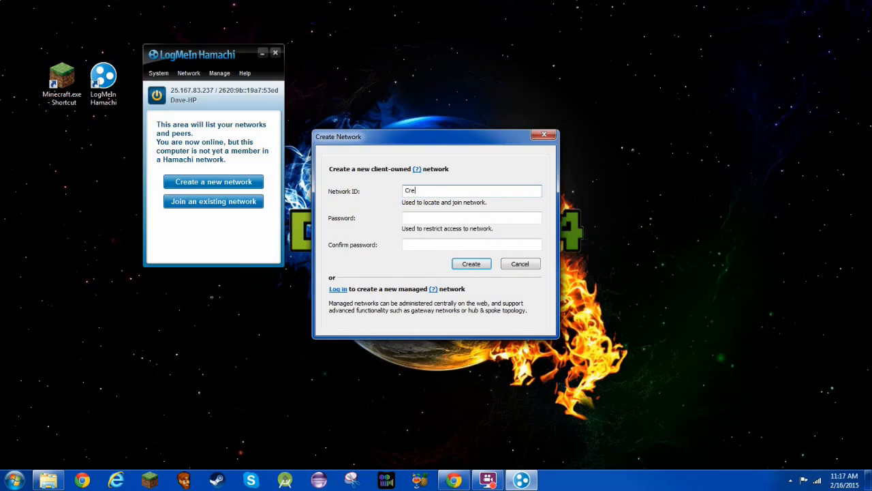
text(per24 Zone)
key(Tab)
text(1234)
key(Tab)
text(1234)
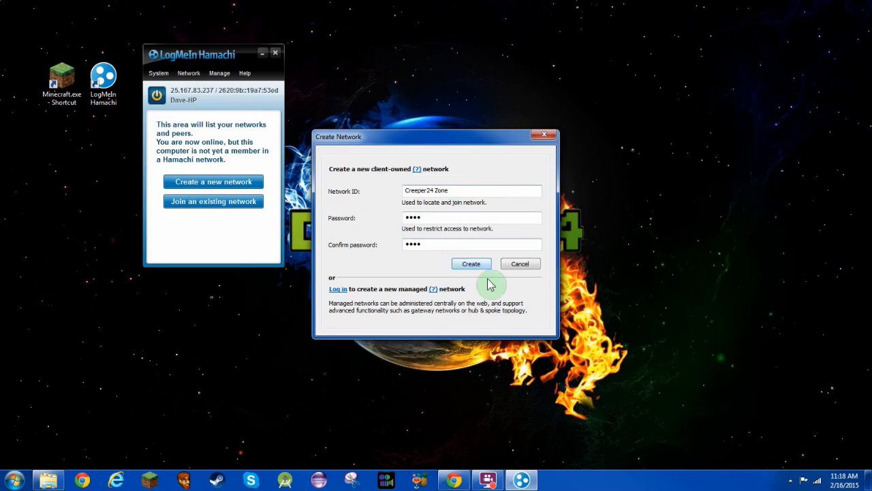
click(473, 265)
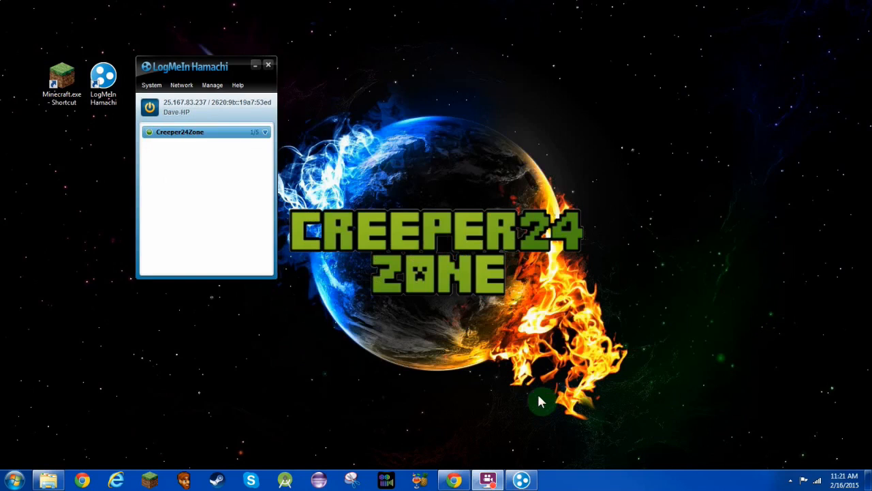
View the Creeper24Zone network details and park the Hamachi window in the top-right corner.
drag(220, 68, 219, 53)
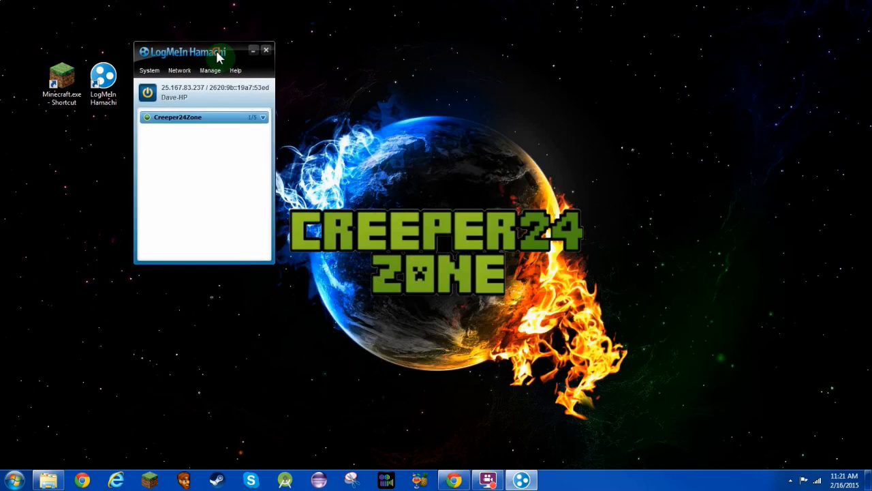
mouse_move(244, 129)
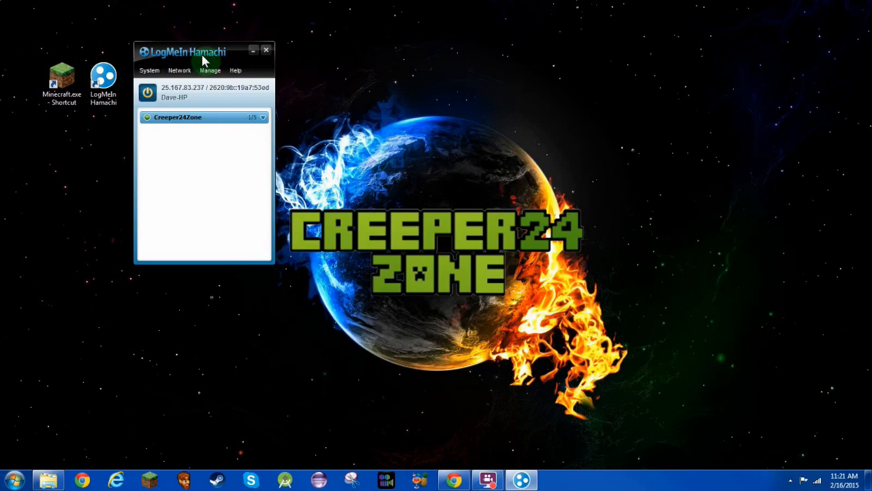
mouse_move(151, 122)
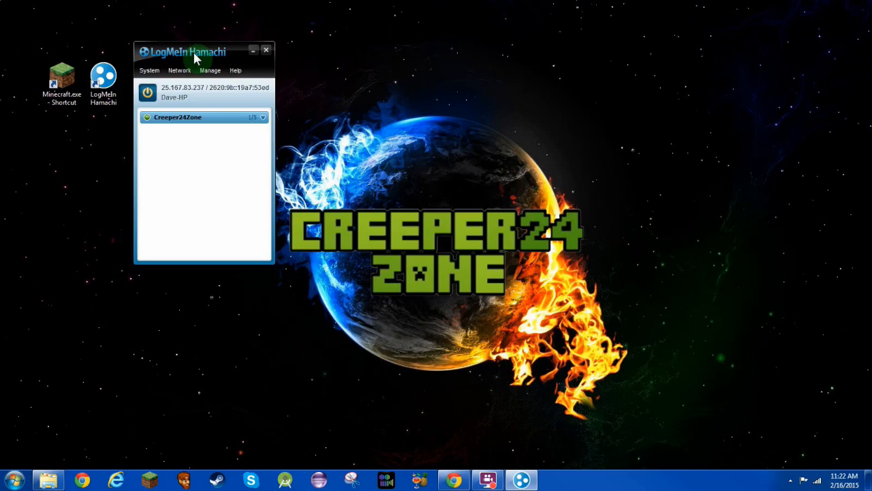
drag(194, 59, 787, 23)
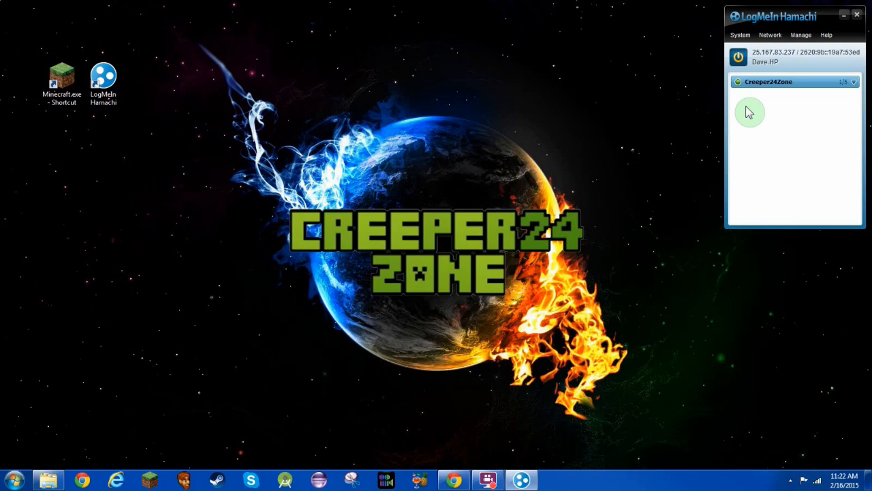
drag(798, 14, 798, 12)
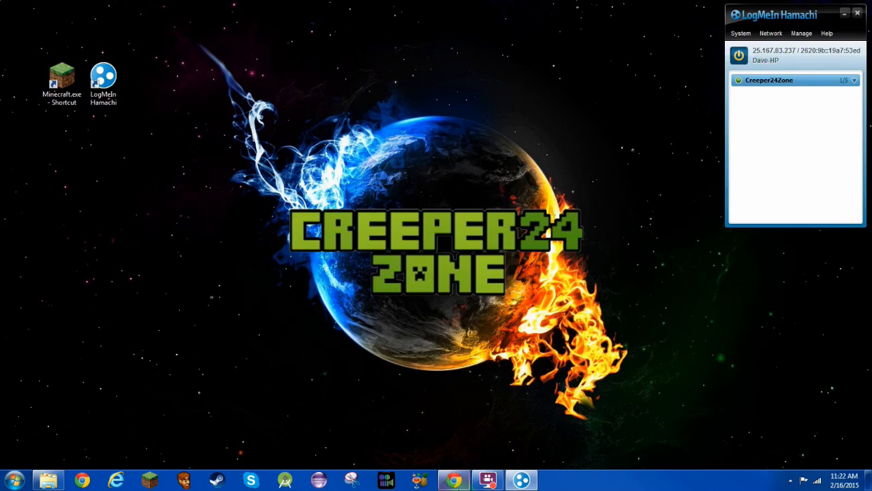
click(455, 481)
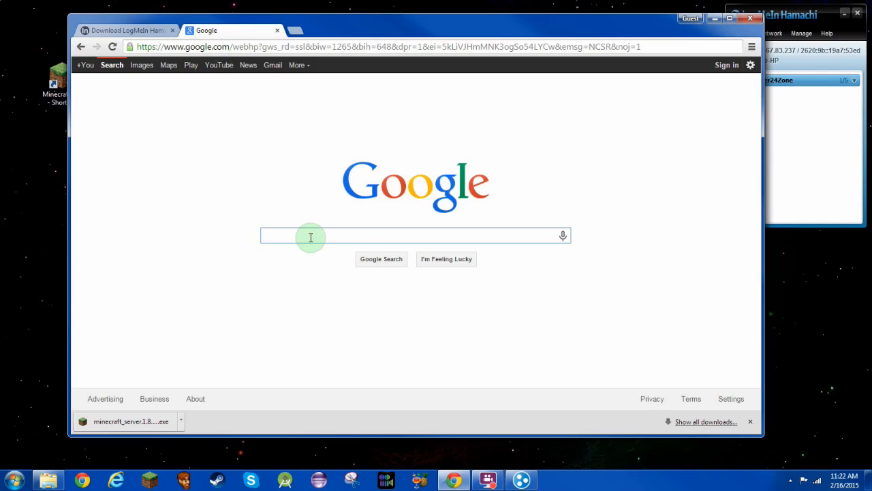
Google 'minecraft server' and open the 'Download it here - Minecraft' result on minecraft.net.
text(inecraftse)
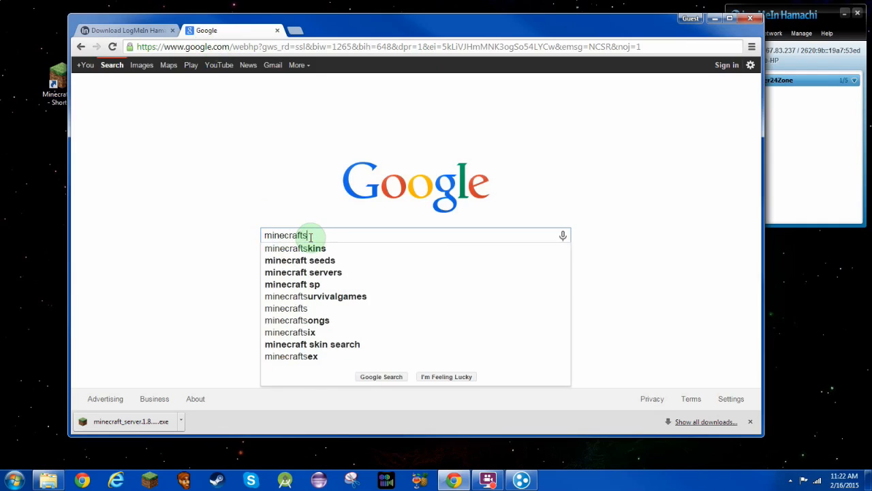
key(BackSpace)
key(BackSpace)
text(server)
key(Return)
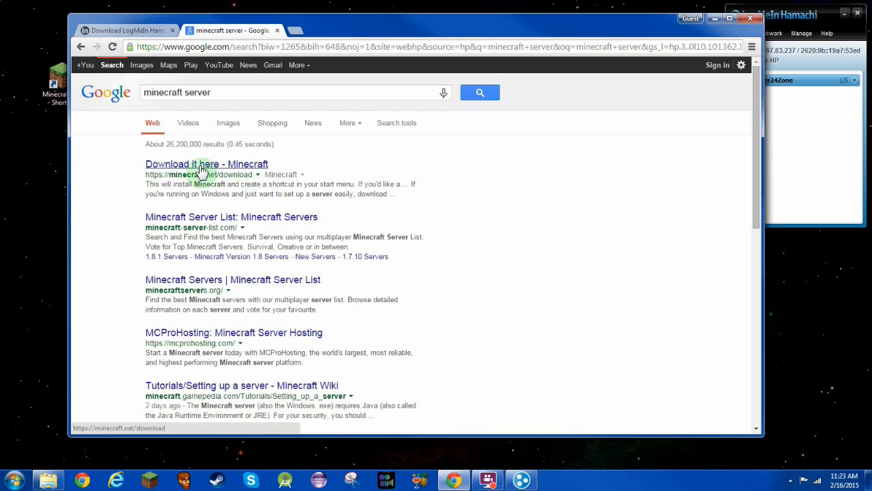
click(200, 167)
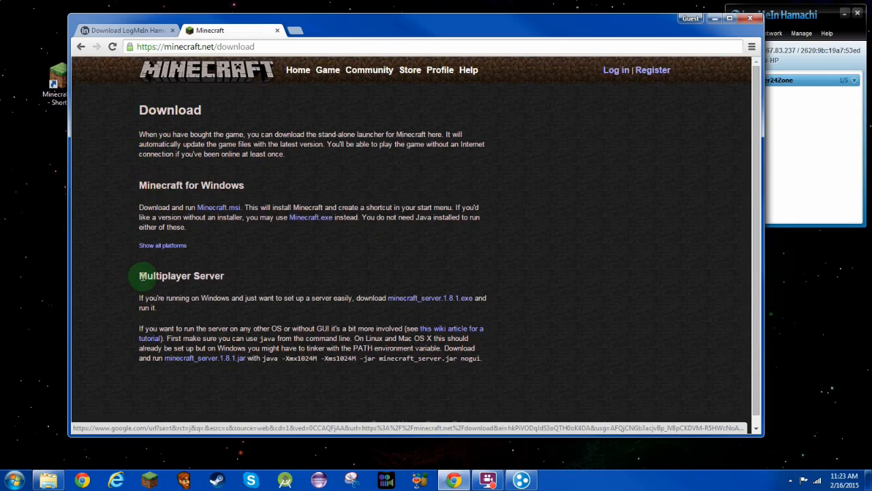
Download minecraft_server.1.8.1.exe (7.9 MB) from the Multiplayer Server section.
drag(141, 275, 228, 275)
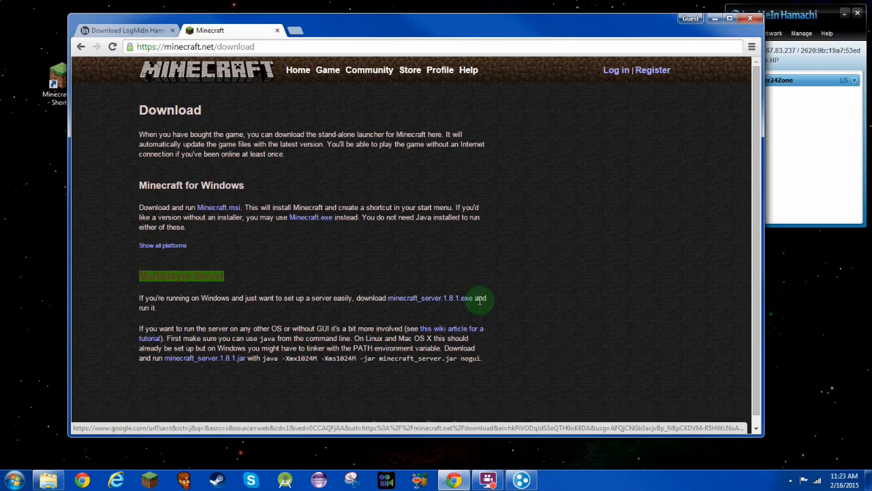
click(444, 304)
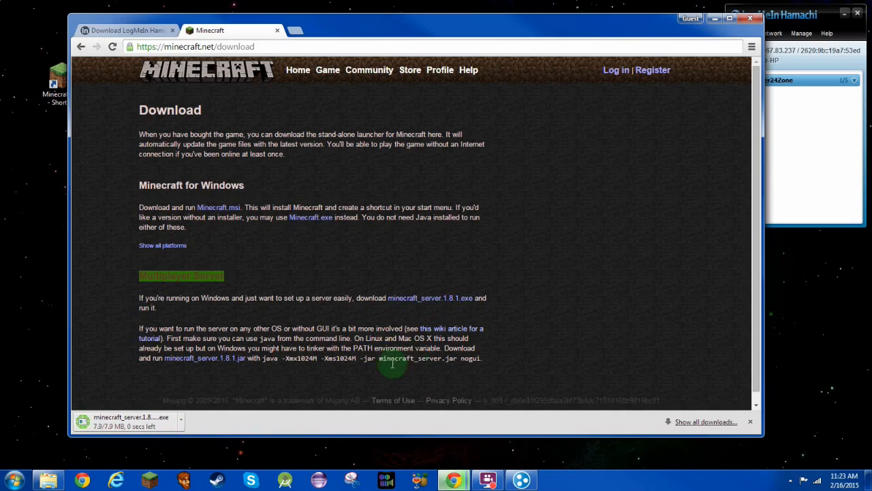
click(98, 423)
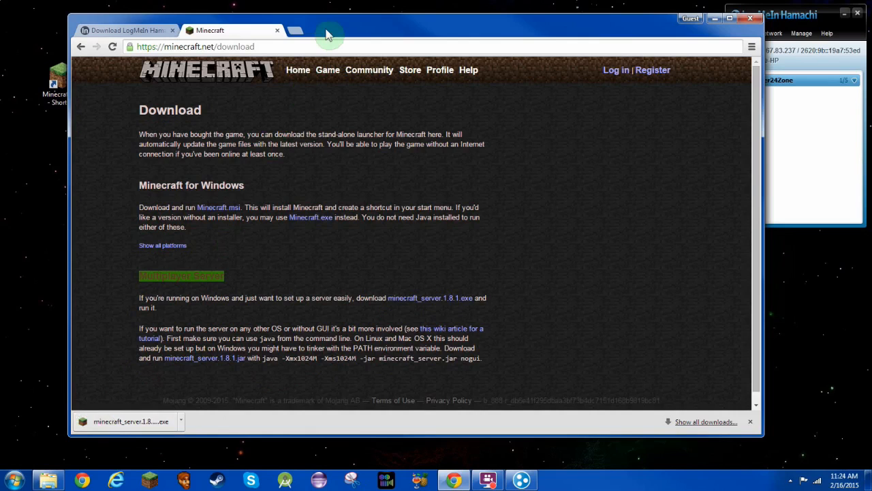
Copy the downloaded minecraft_server file onto the desktop beside the Hamachi icon.
drag(343, 34, 515, 40)
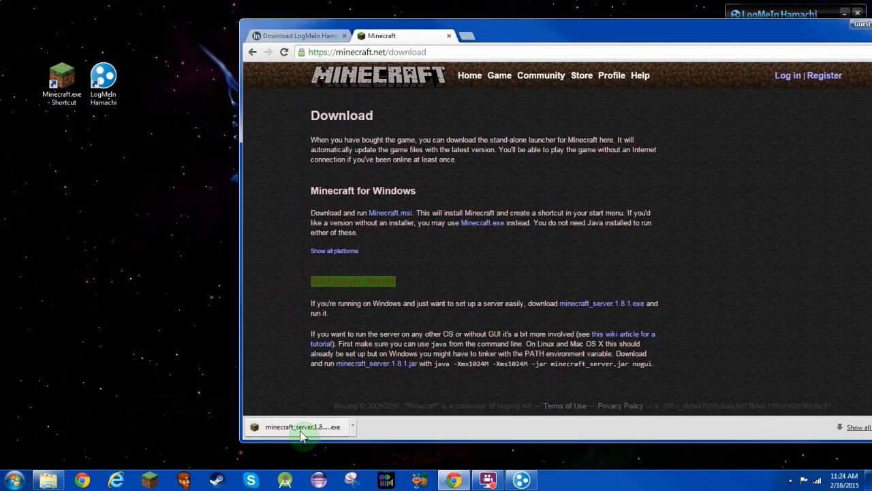
drag(303, 433, 166, 87)
drag(188, 41, 147, 96)
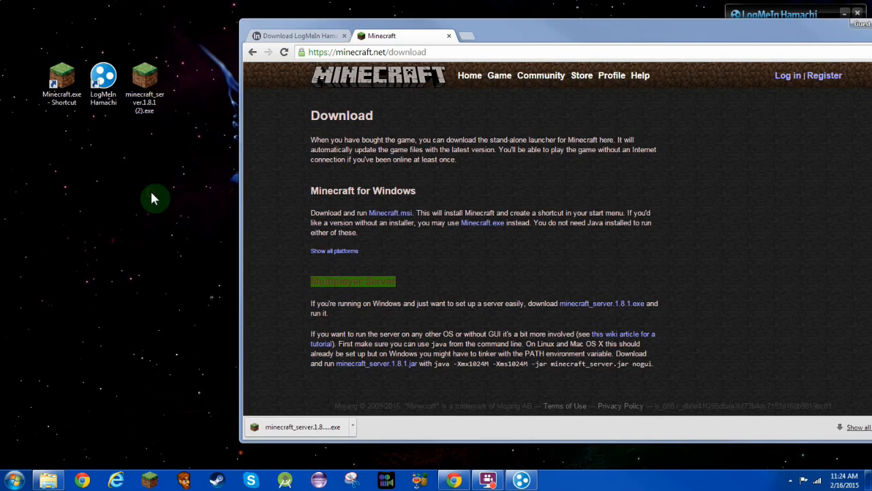
click(546, 27)
drag(546, 27, 383, 42)
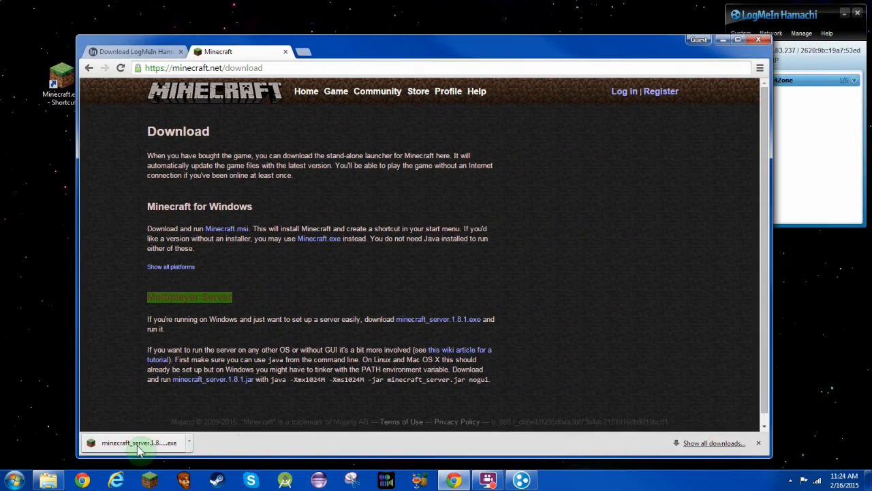
Check minecraft_server.1.8.1 (2).exe (7.91 MB) in the Downloads folder, then close that folder.
click(190, 443)
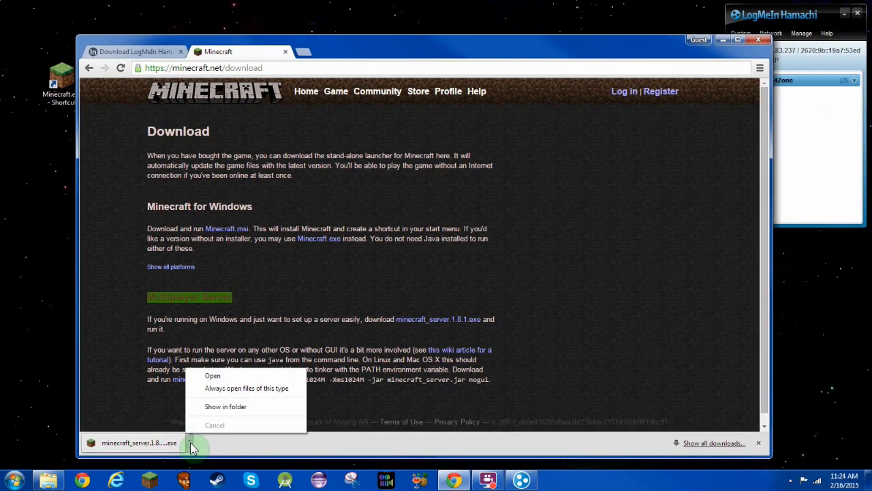
click(218, 406)
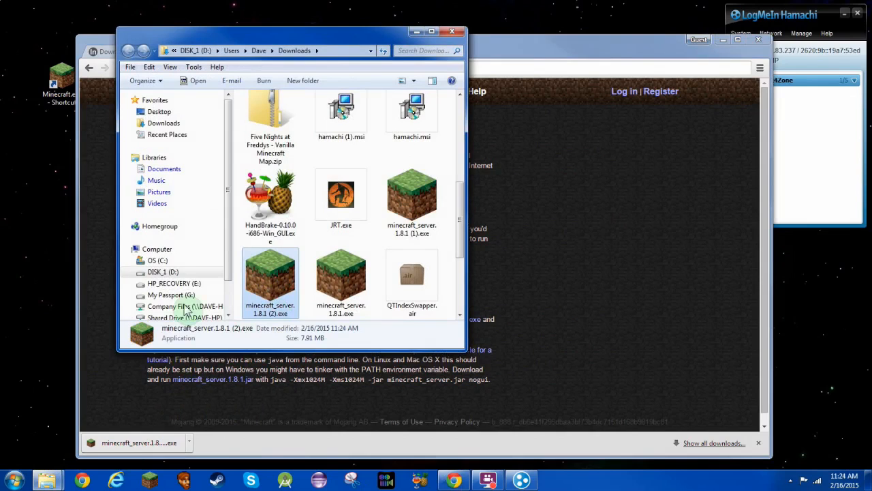
click(461, 32)
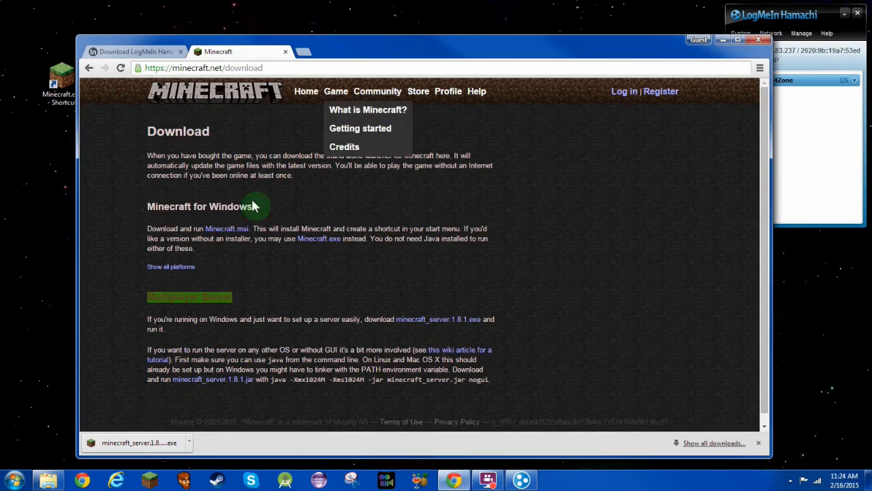
Rename the desktop server file to minecraft_server.1.8.1.exe, removing the ' (2)' suffix.
click(721, 39)
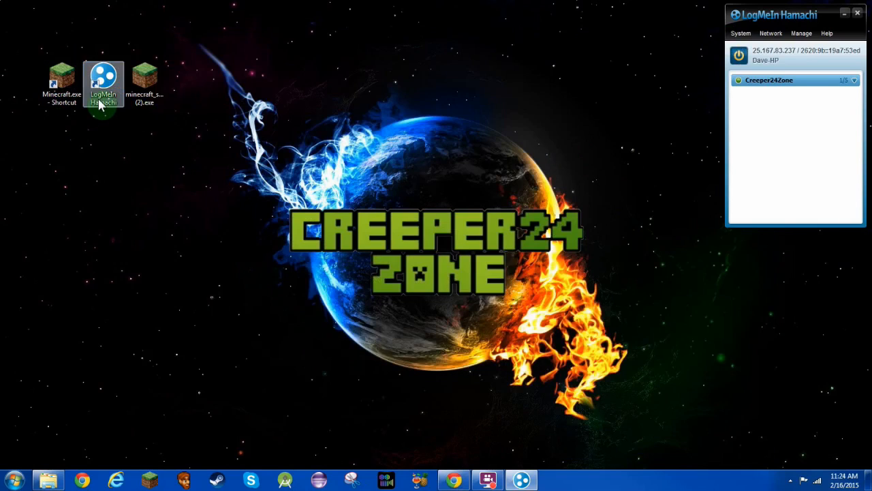
click(149, 99)
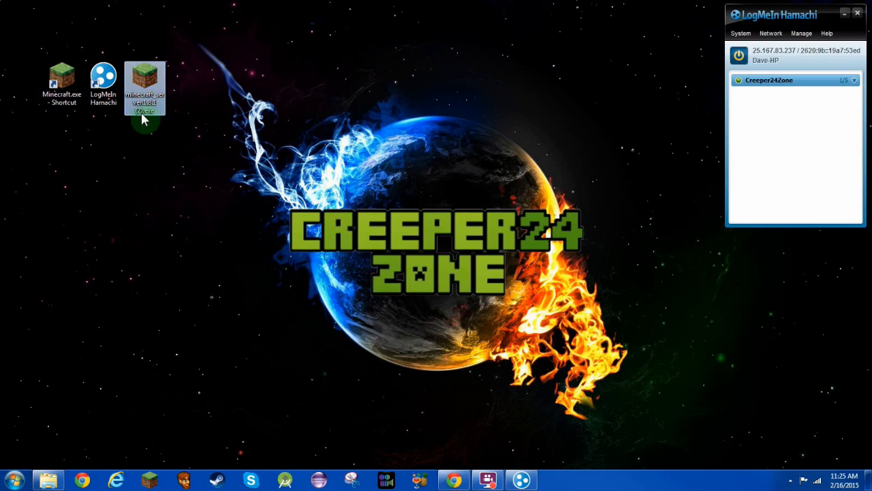
right_click(144, 102)
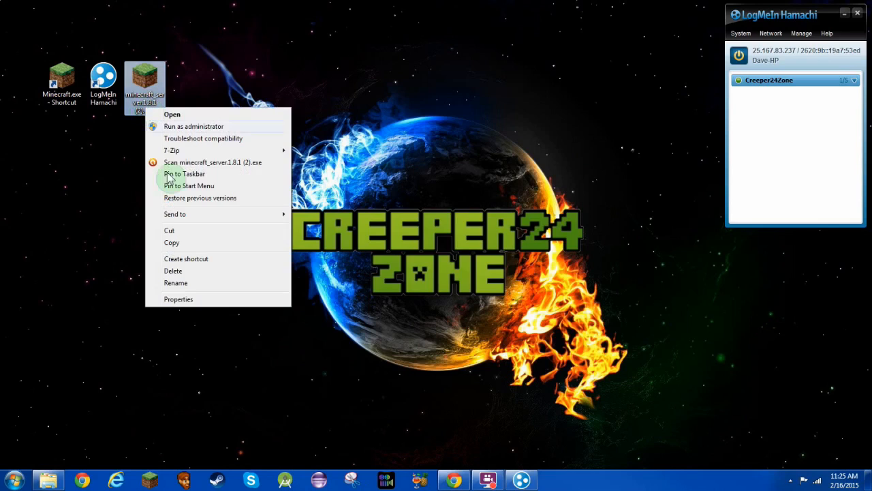
click(178, 284)
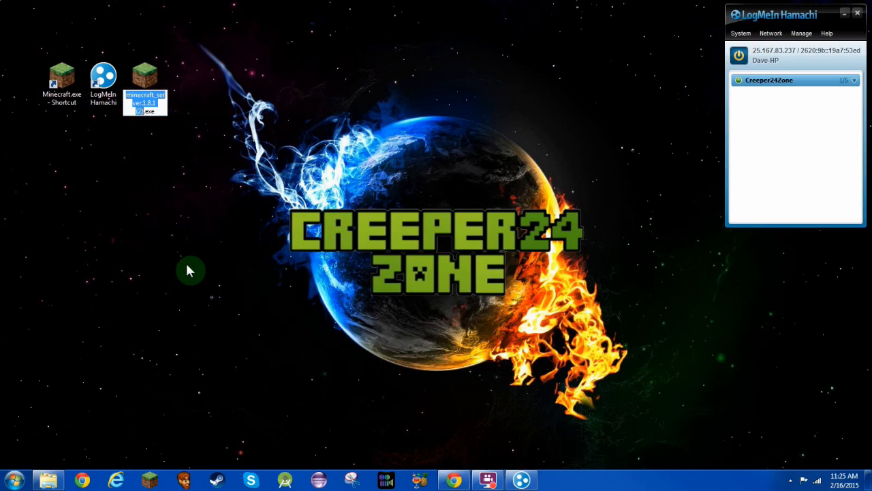
key(Right)
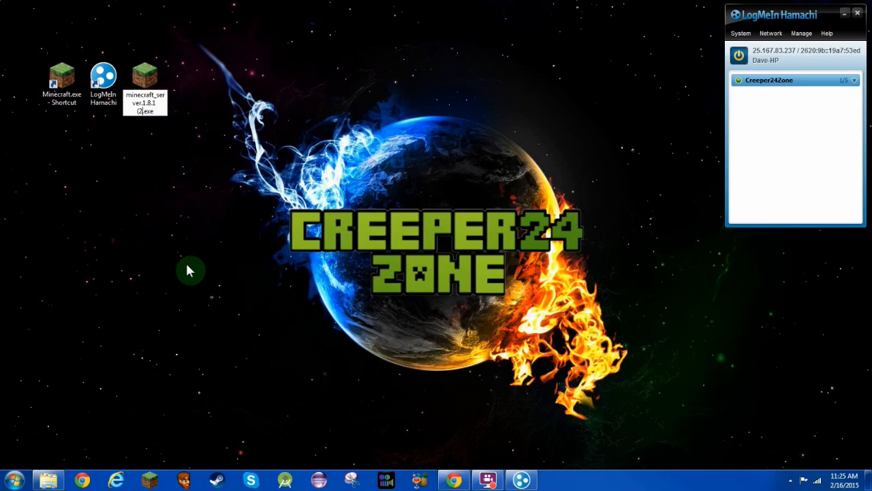
key(BackSpace)
key(BackSpace)
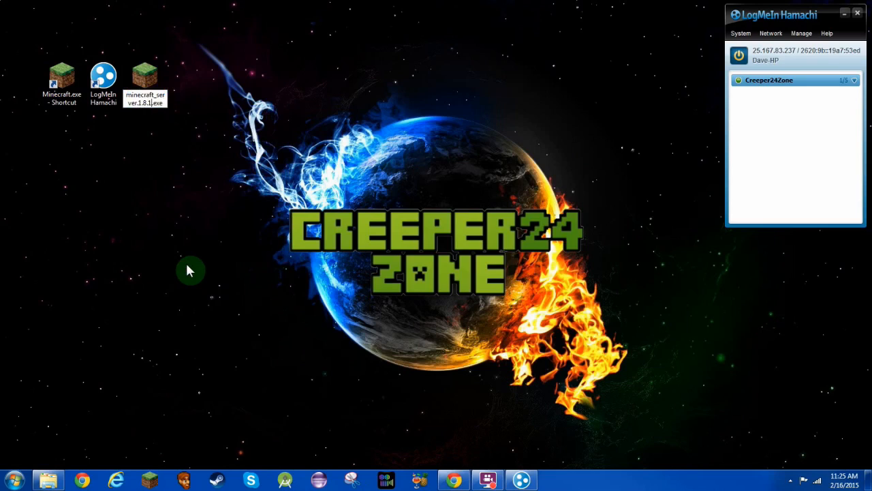
key(Return)
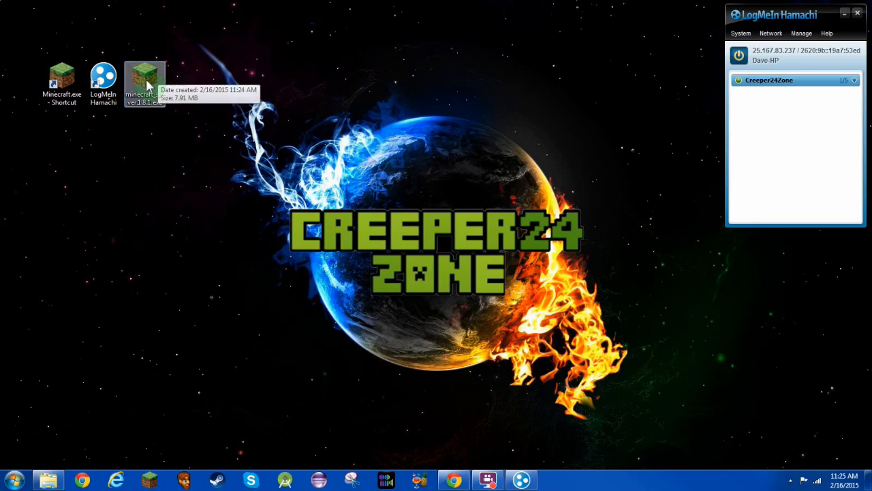
click(225, 95)
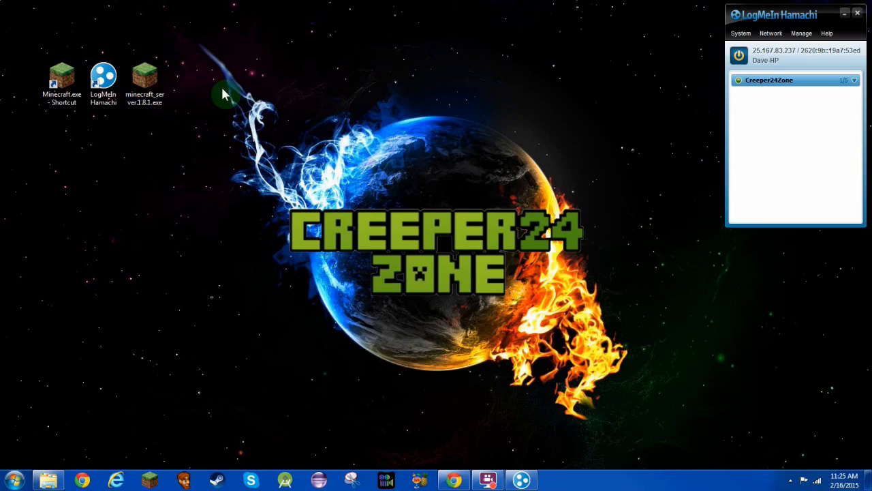
Create a new desktop folder named 'My Mincraft Server'.
right_click(225, 95)
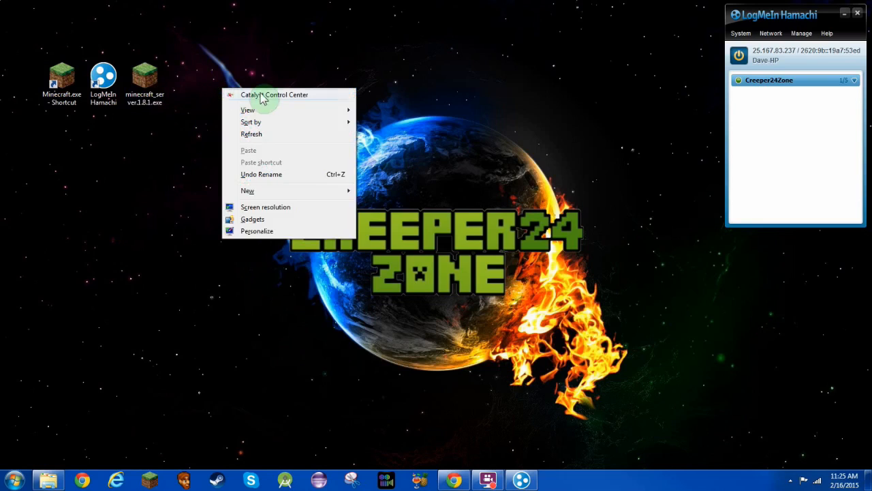
click(306, 190)
click(416, 190)
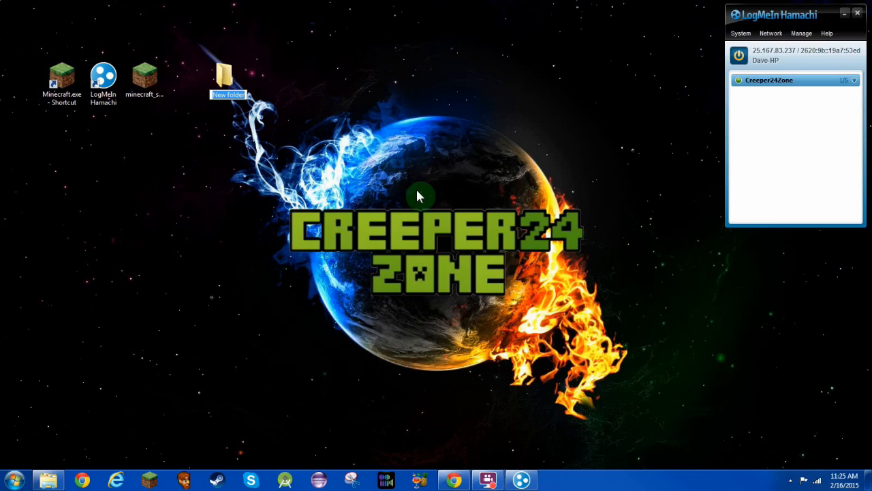
text(My Mincraft Server)
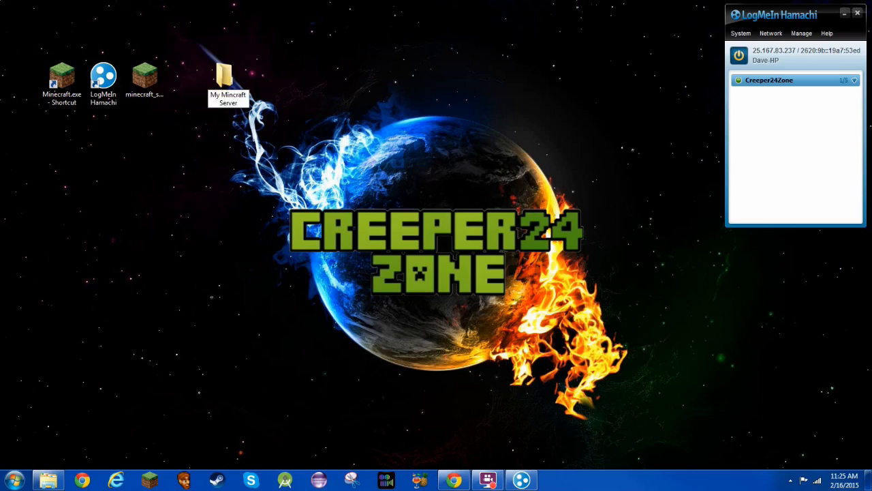
key(Return)
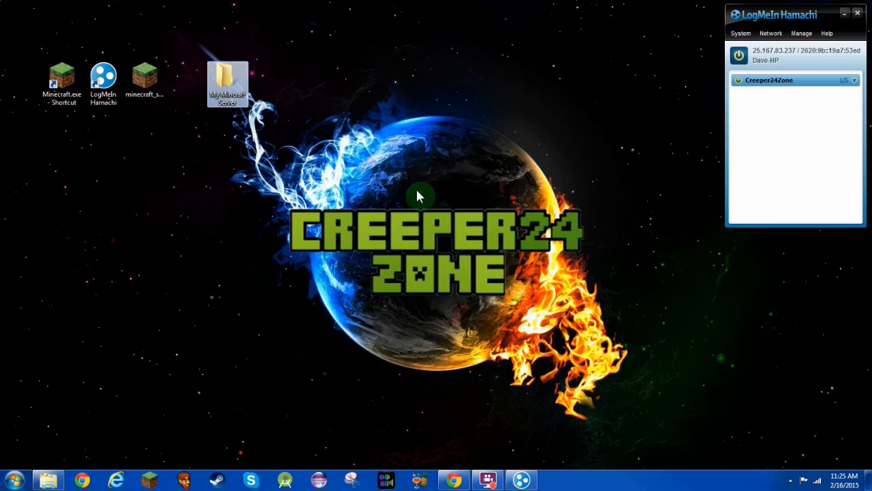
Move minecraft_server.1.8.1.exe into My Mincraft Server and open that folder.
drag(227, 80, 186, 82)
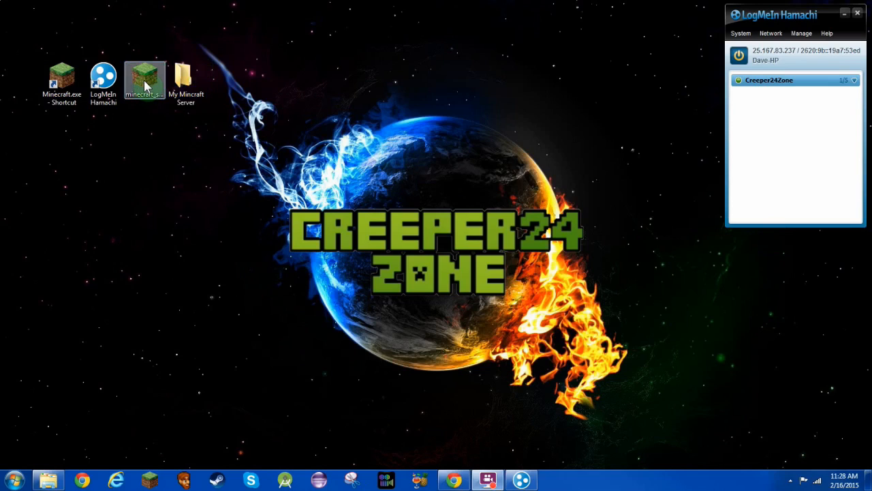
mouse_move(144, 85)
mouse_down()
mouse_move(184, 86)
mouse_move(144, 89)
mouse_up()
click(208, 164)
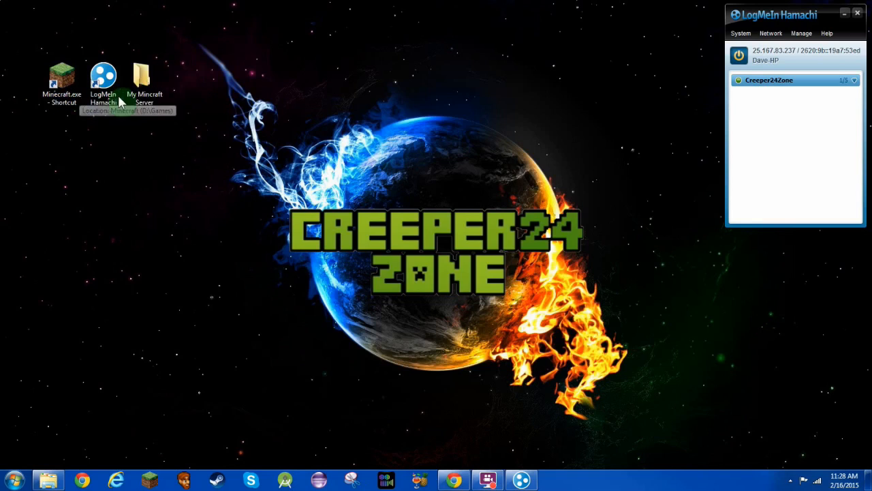
double_click(160, 88)
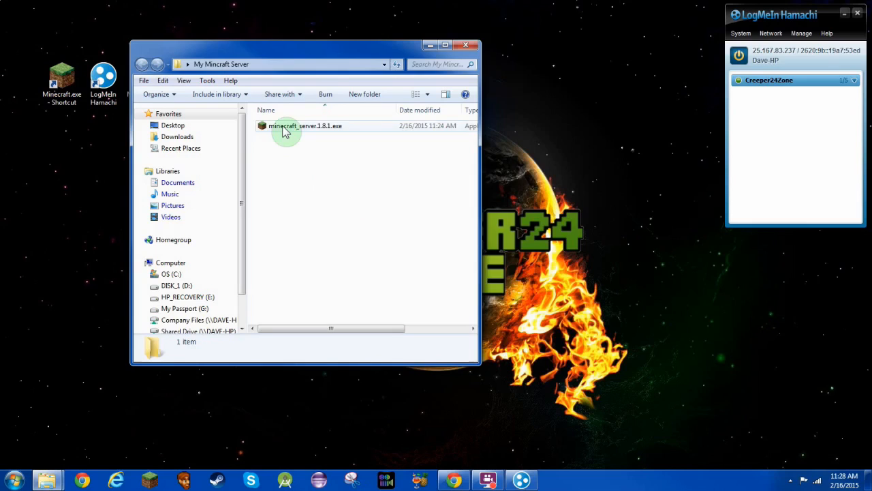
Run minecraft_server.1.8.1.exe once to generate its files, then open the new eula.txt.
double_click(285, 130)
click(467, 249)
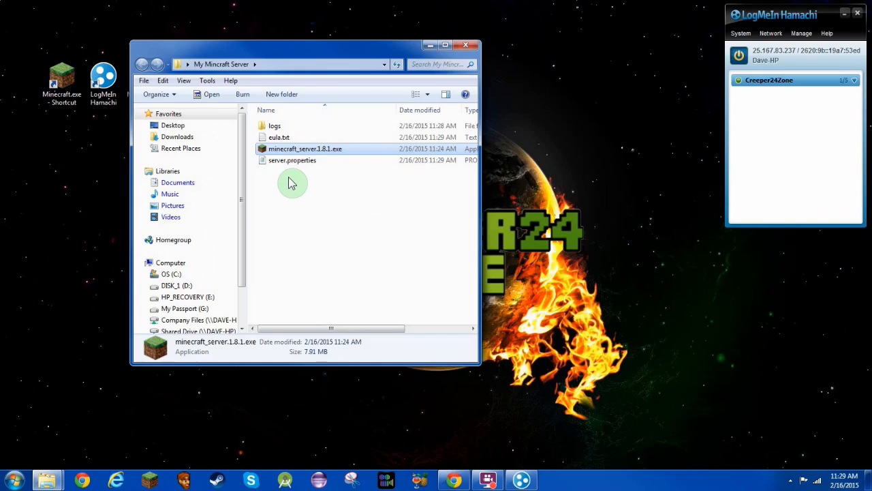
click(293, 140)
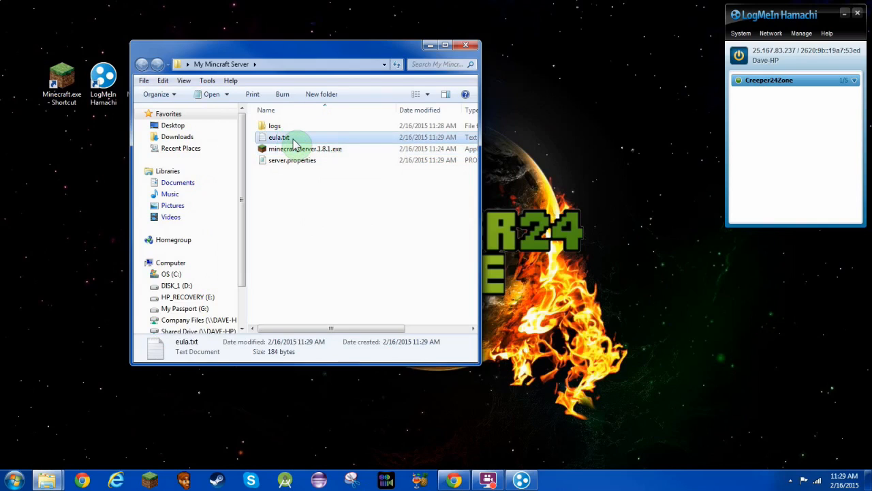
double_click(293, 141)
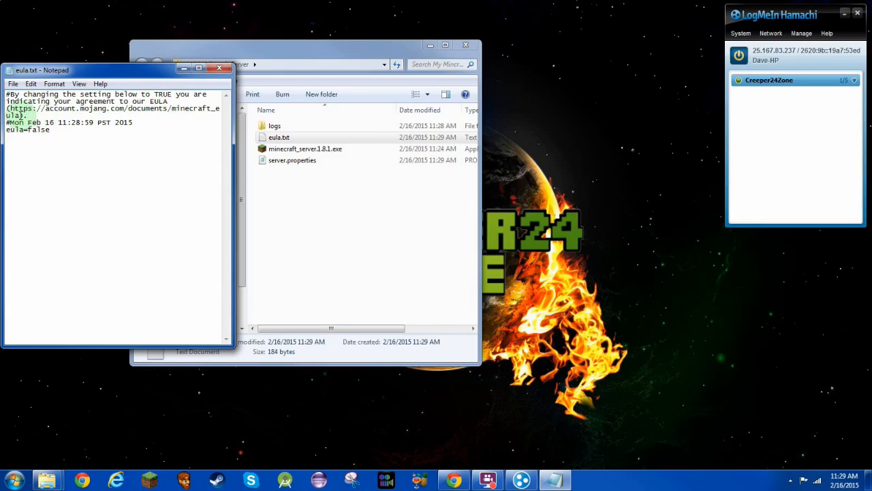
Change eula.txt from false to eula=true, then save and close it.
key(BackSpace)
key(BackSpace)
key(BackSpace)
text(true)
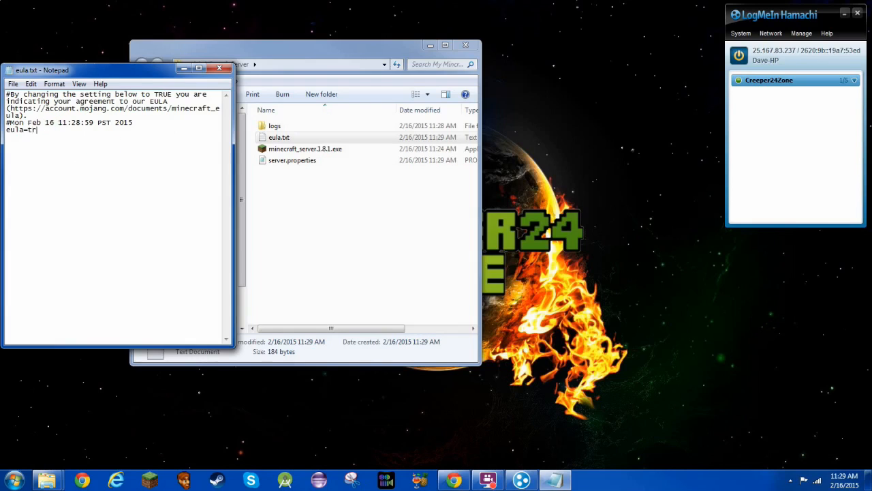
click(13, 83)
click(29, 120)
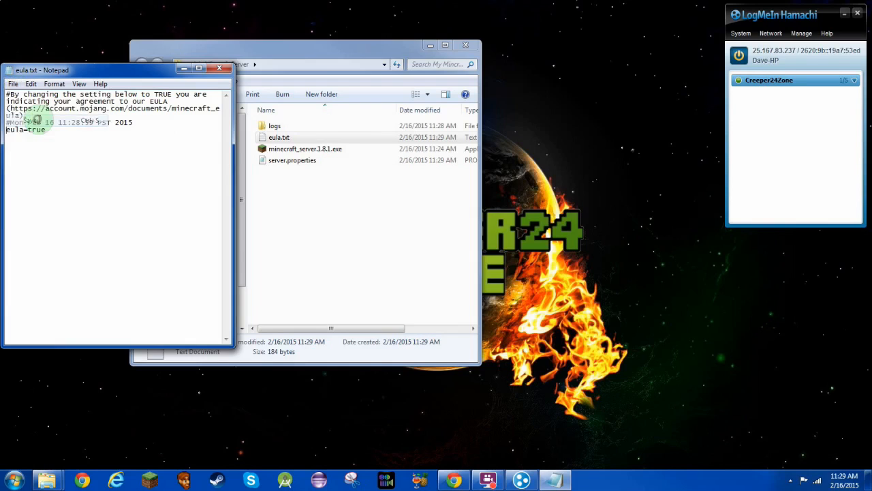
click(219, 67)
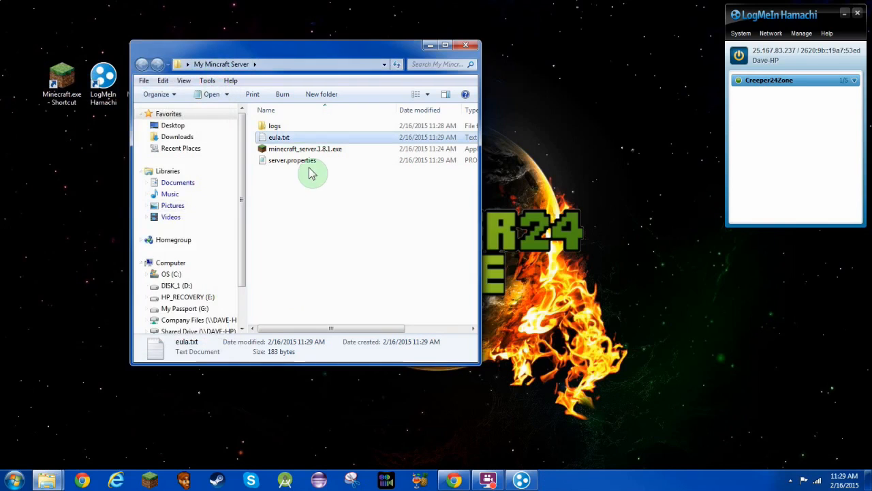
double_click(286, 151)
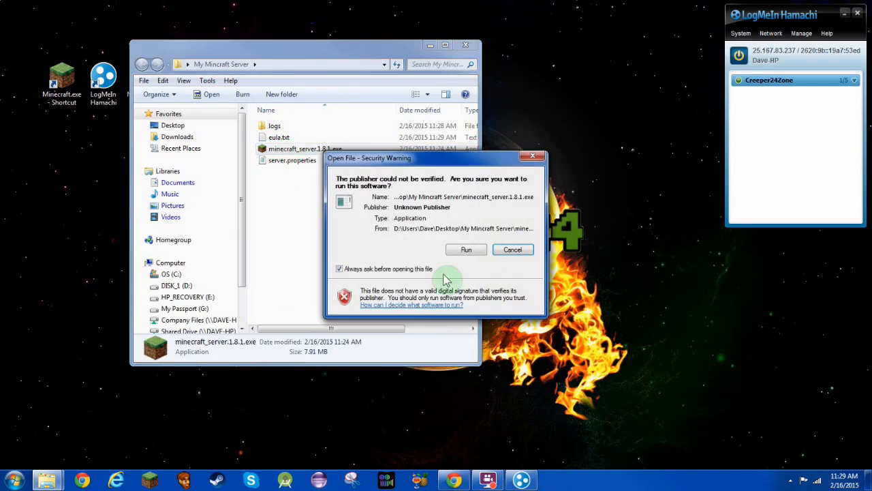
Allow the server program to run and nudge its stats window slightly up.
click(465, 252)
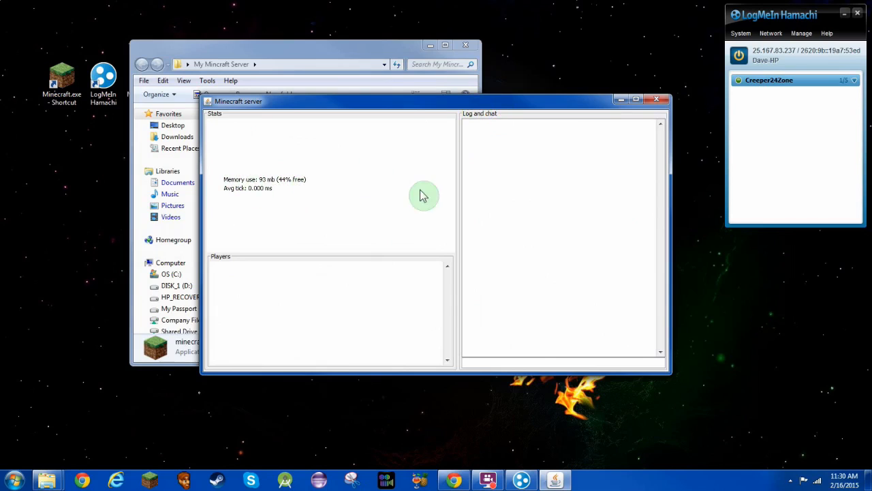
drag(439, 106, 443, 100)
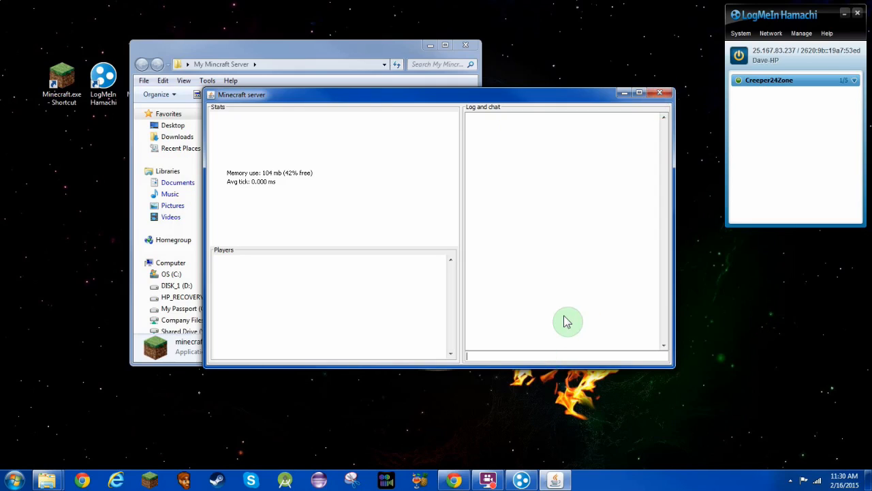
Shut down the running server by entering the stop command in its console.
click(483, 359)
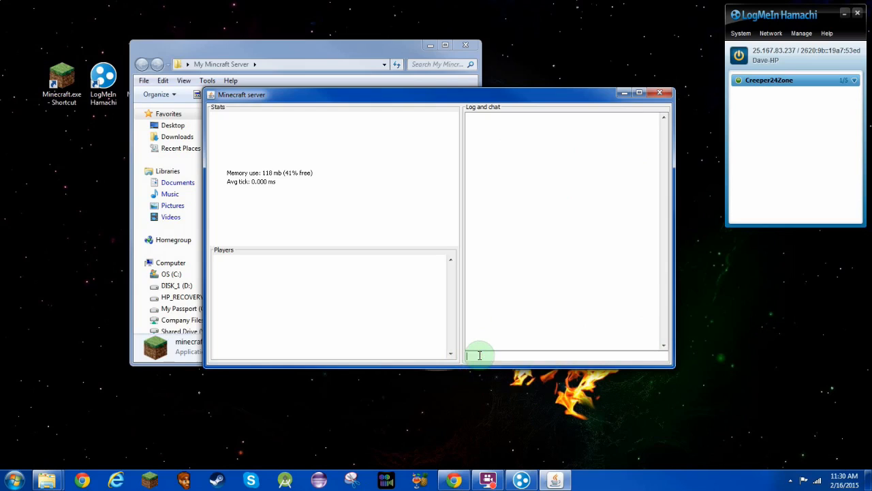
text(stop)
key(Return)
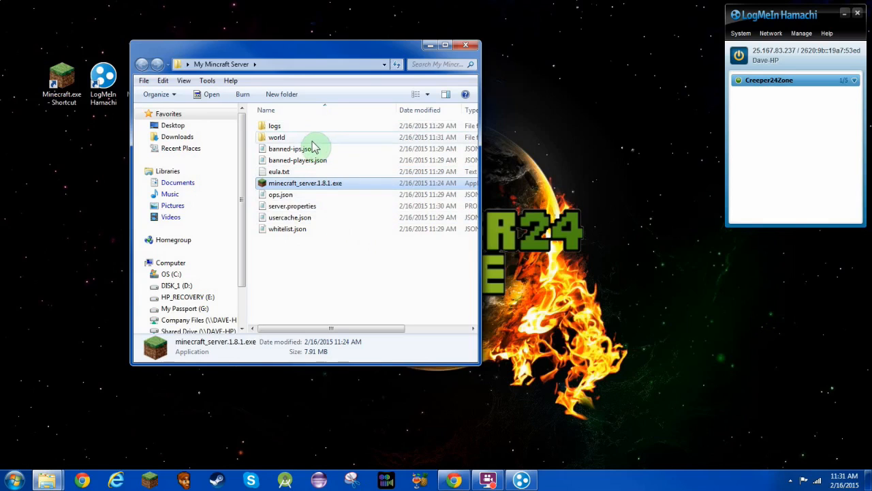
Open server.properties in Notepad beside the file list, with the cursor after server-ip=.
click(304, 212)
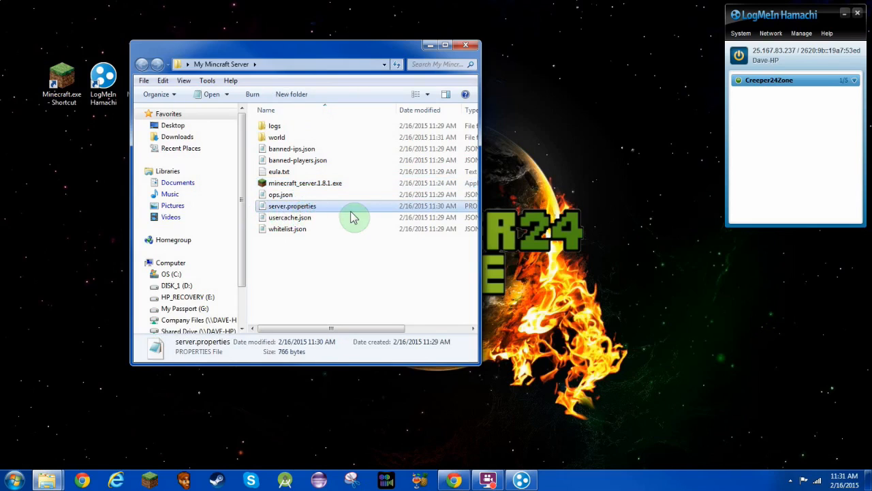
double_click(311, 213)
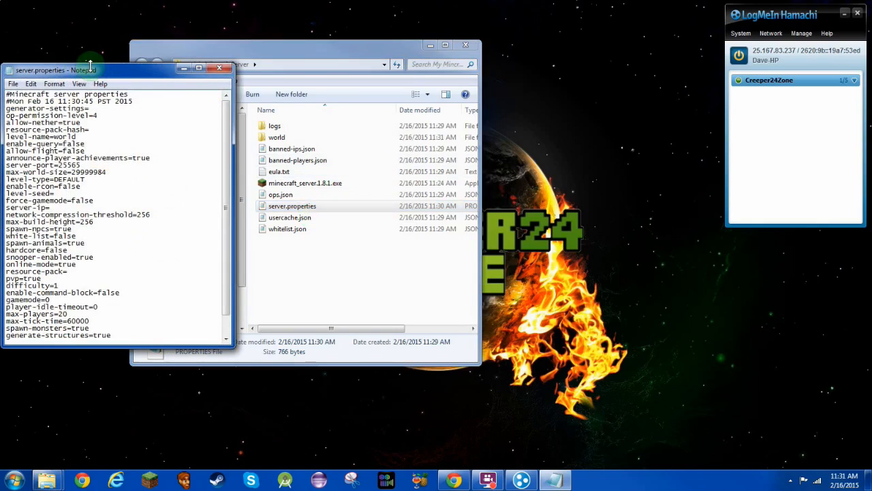
drag(113, 70, 525, 34)
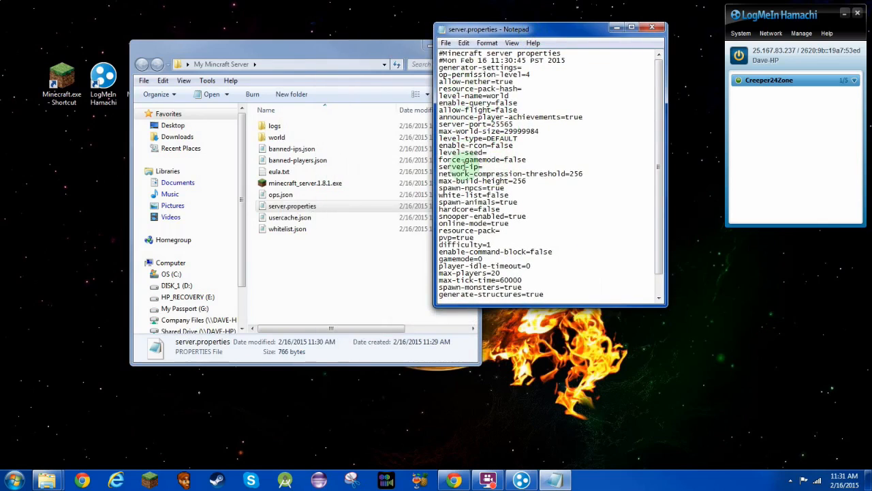
drag(447, 167, 430, 167)
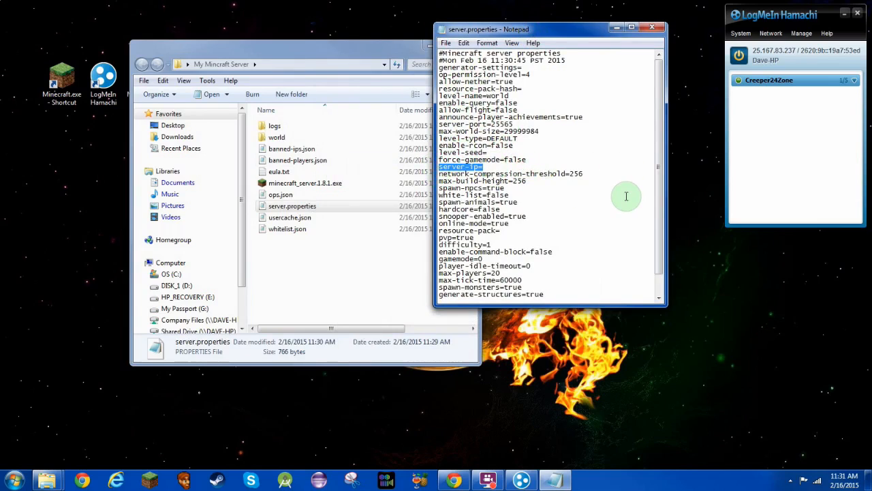
click(495, 165)
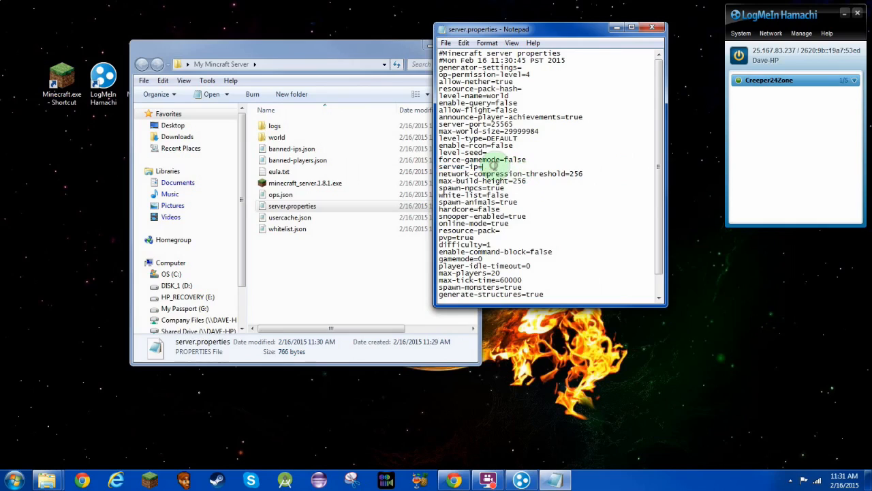
text(")
Copy the Hamachi IPv4 address 25.167.83.237 and enter it after server-ip=.
right_click(775, 57)
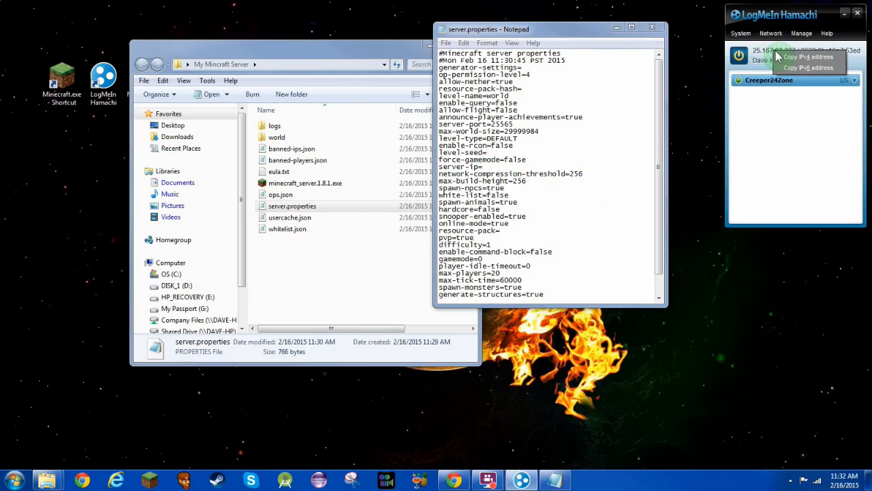
click(837, 57)
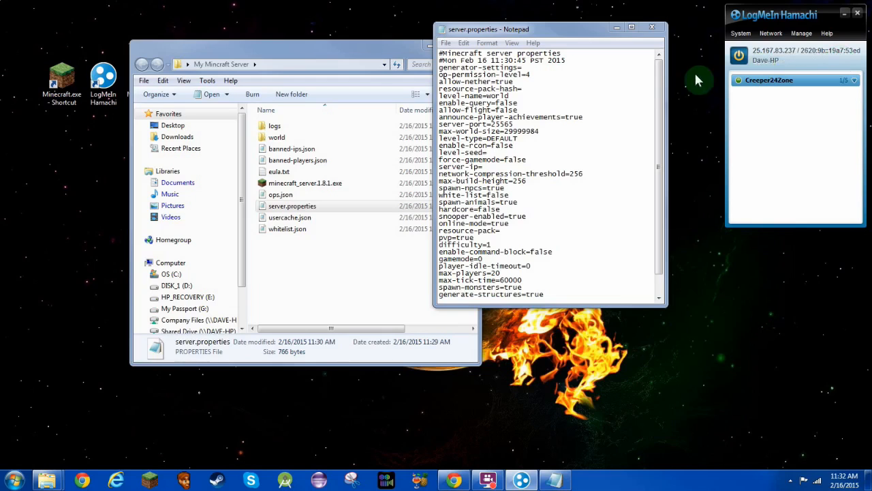
click(499, 168)
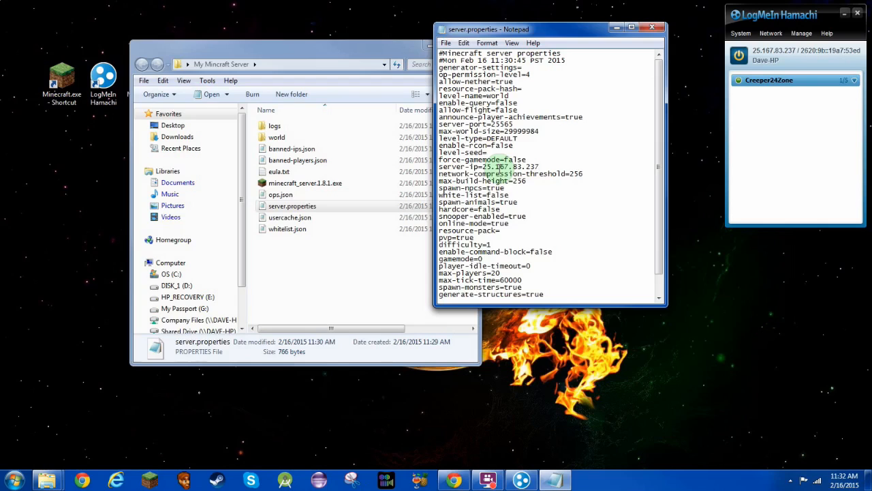
click(540, 165)
right_click(540, 165)
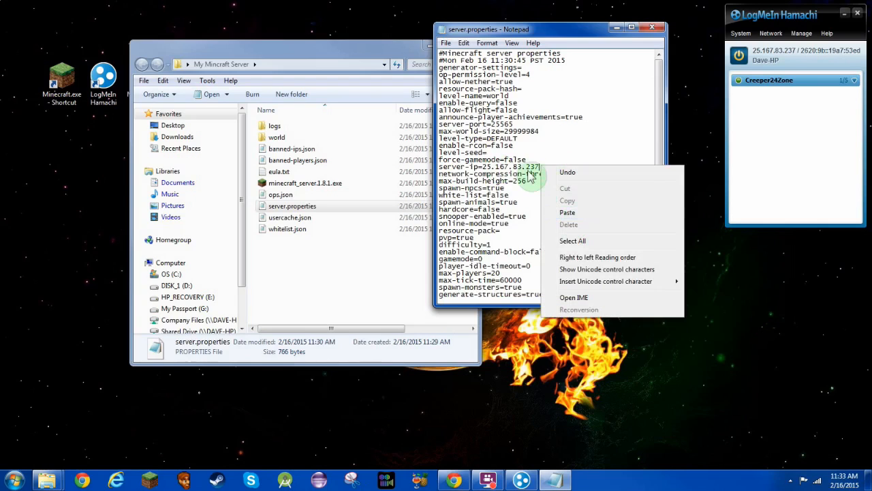
click(528, 166)
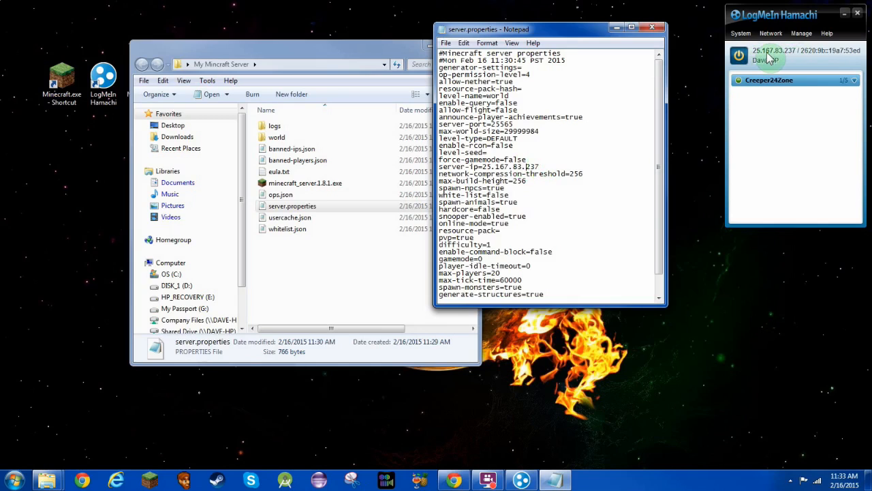
Save server.properties and close Notepad.
click(446, 43)
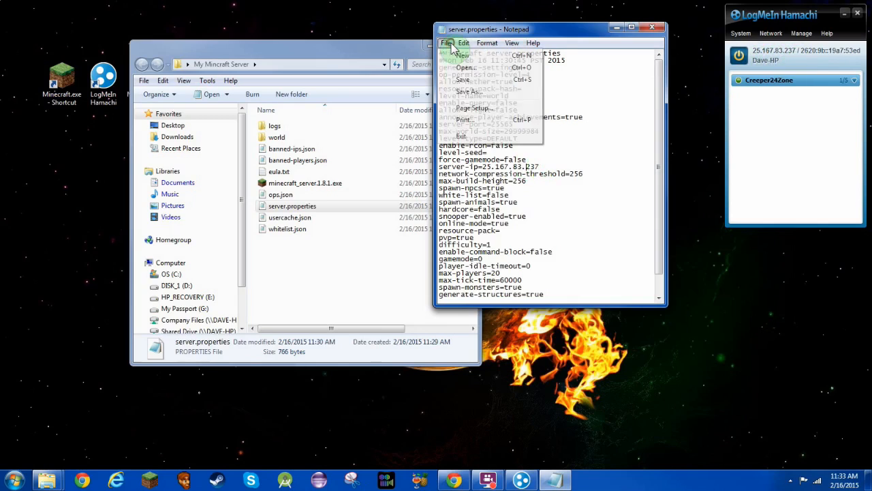
click(454, 79)
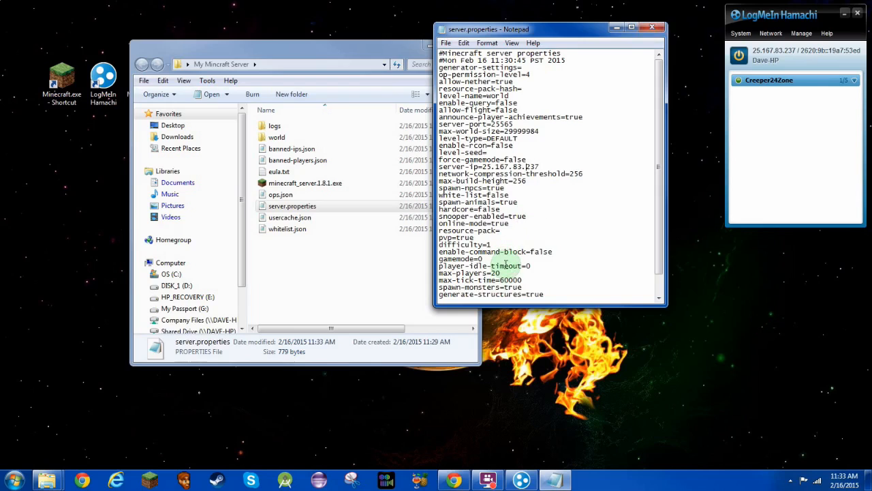
click(654, 30)
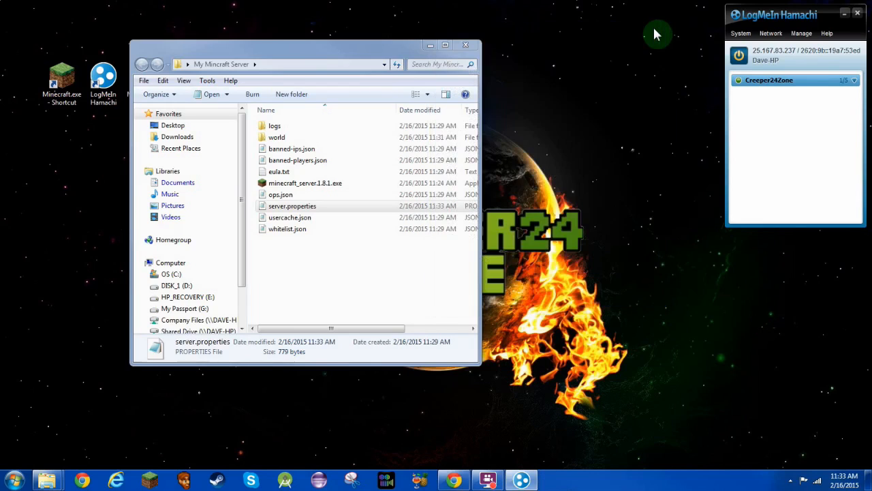
click(368, 298)
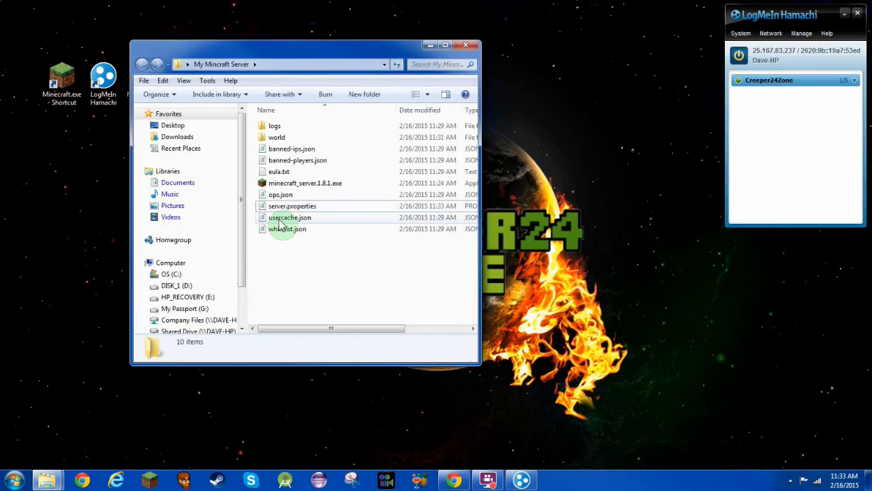
Launch minecraft_server.1.8.1.exe, allow it to run, minimize Explorer and raise the server window.
click(292, 186)
double_click(292, 186)
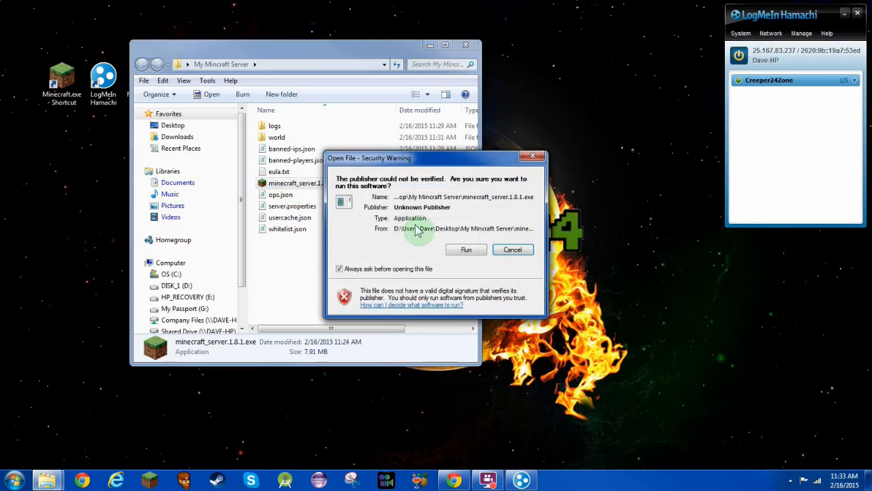
click(455, 251)
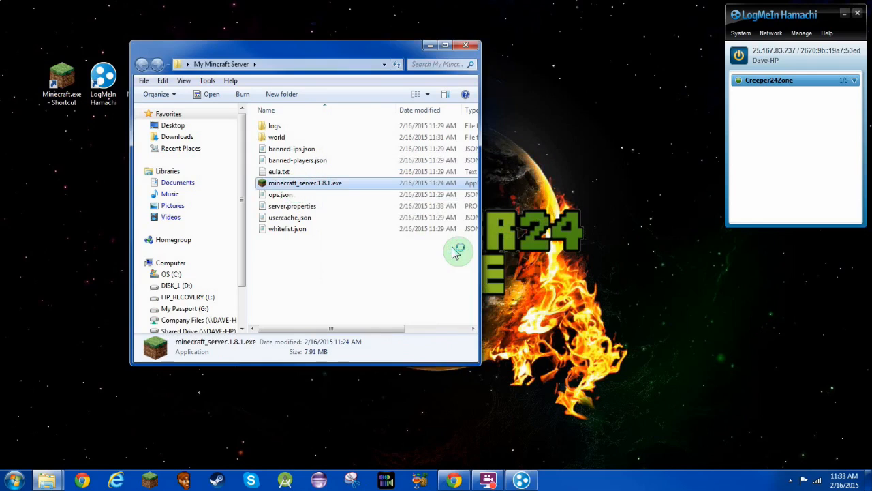
click(430, 46)
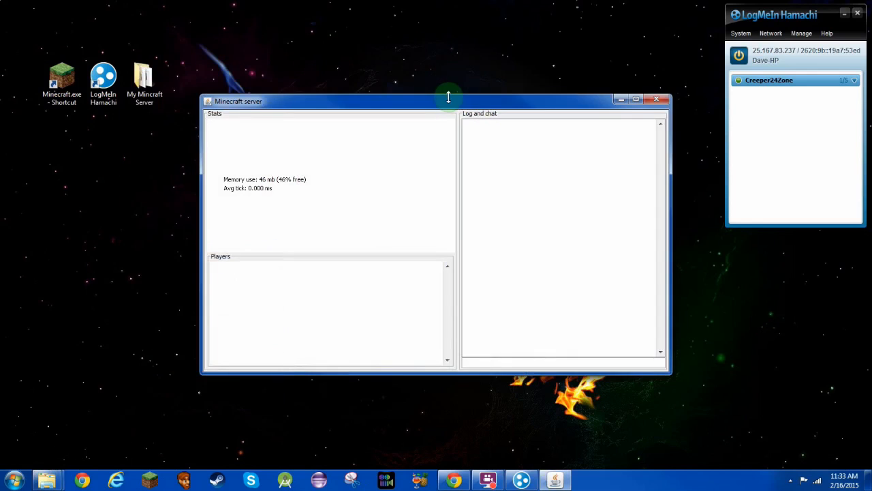
drag(477, 97, 508, 61)
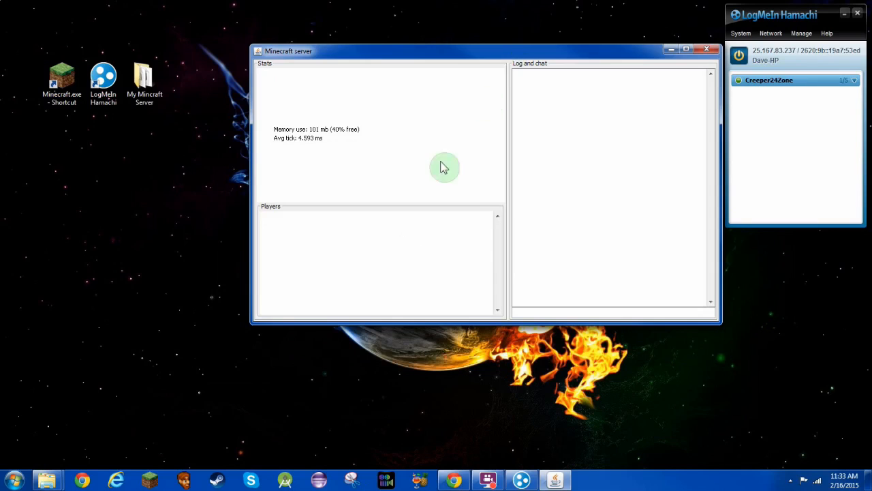
Launch Minecraft.exe and play Minecraft 1.8.1 offline to reach the title menu.
double_click(66, 98)
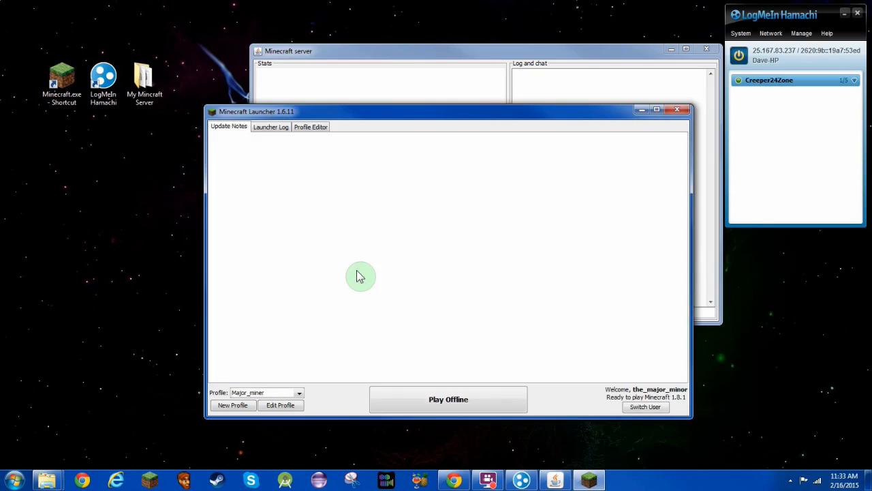
click(434, 408)
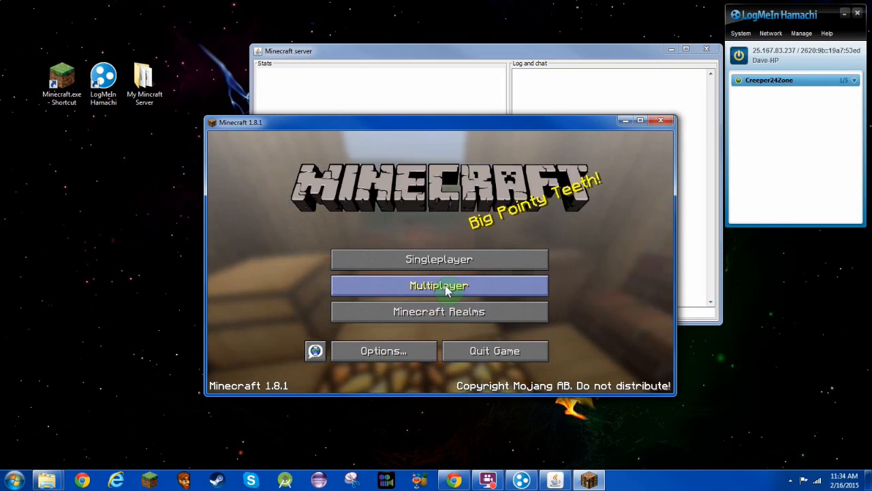
Open Direct Connect from Minecraft's Multiplayer menu and erase the old address 25.32.55.71.
click(447, 290)
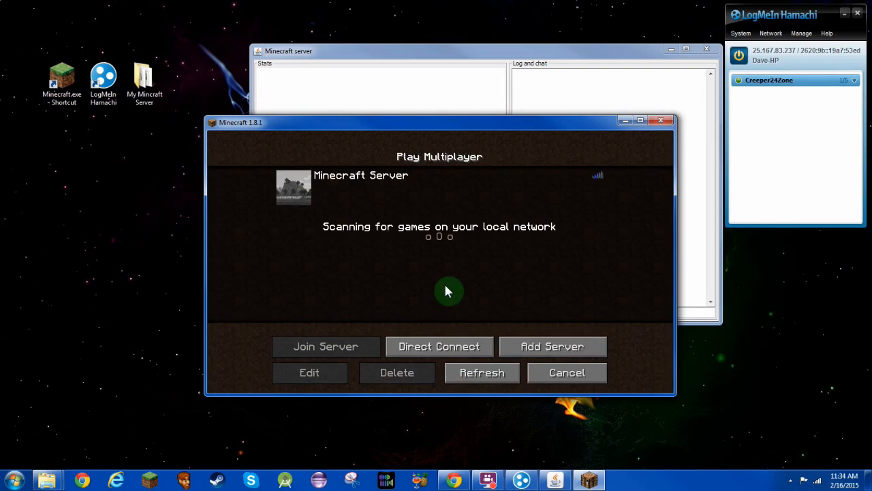
click(416, 348)
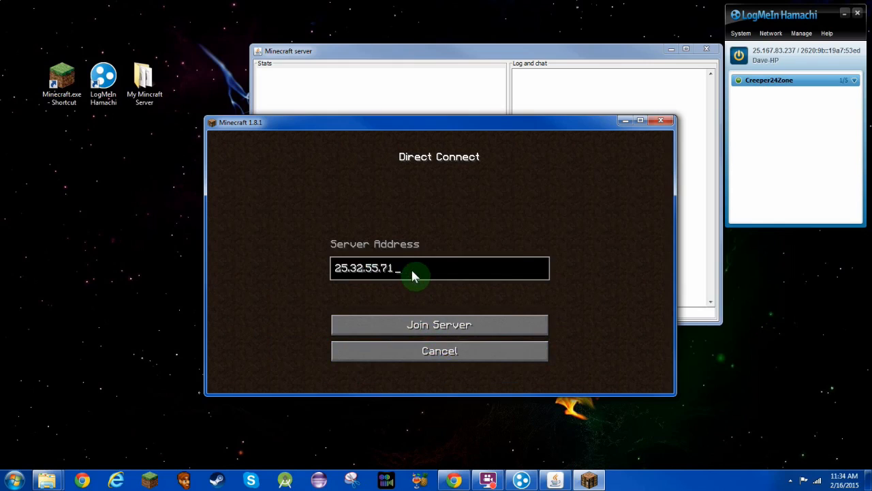
key(BackSpace)
key(BackSpace)
key(BackSpace)
key(BackSpace)
key(BackSpace)
key(BackSpace)
key(BackSpace)
key(BackSpace)
key(BackSpace)
key(BackSpace)
key(BackSpace)
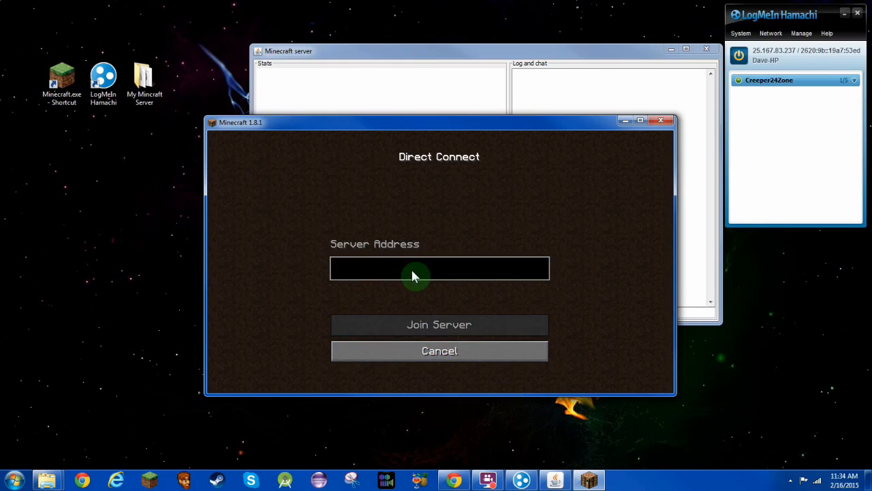
Paste Hamachi's IPv4 25.167.83.237 as the server address and join the server.
click(768, 51)
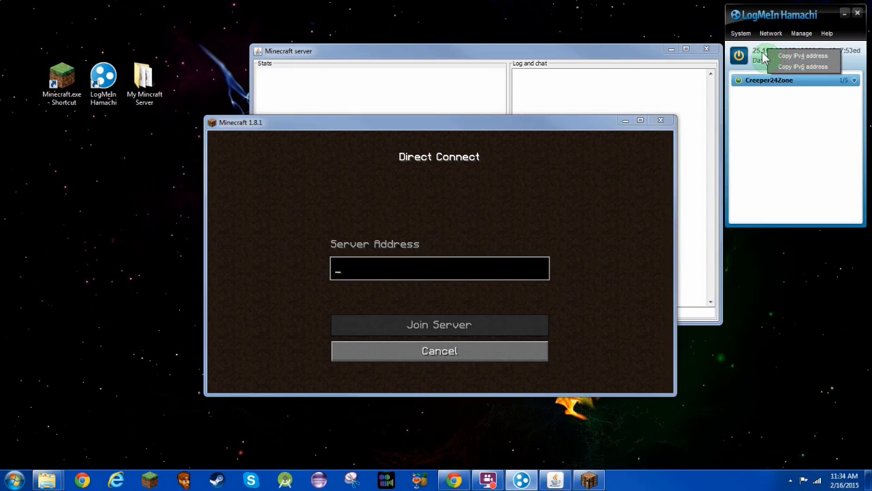
click(790, 55)
click(360, 272)
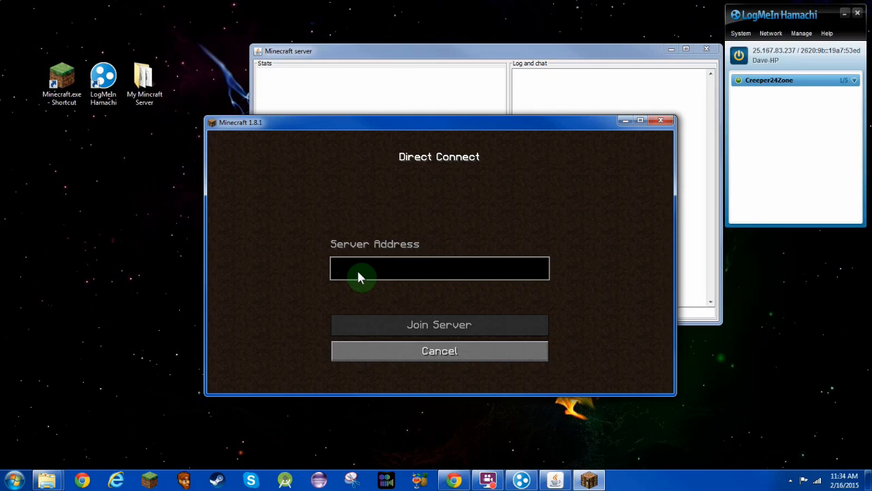
text(25.167.83.237)
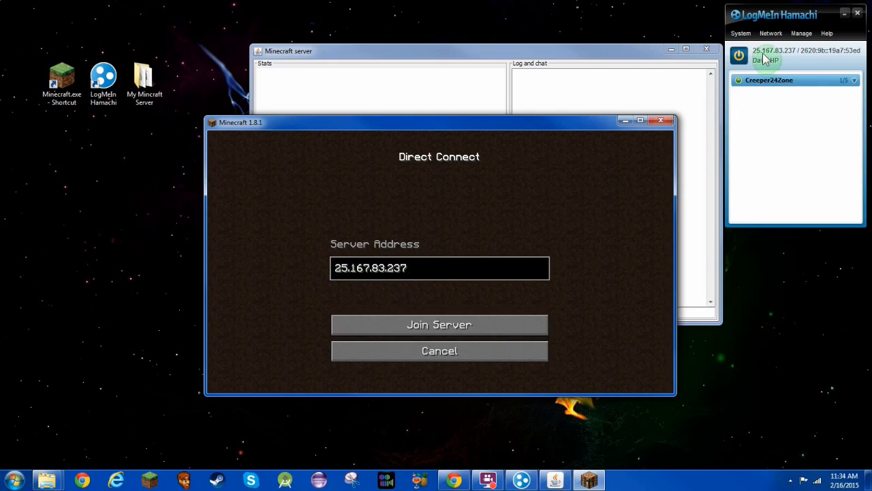
click(458, 328)
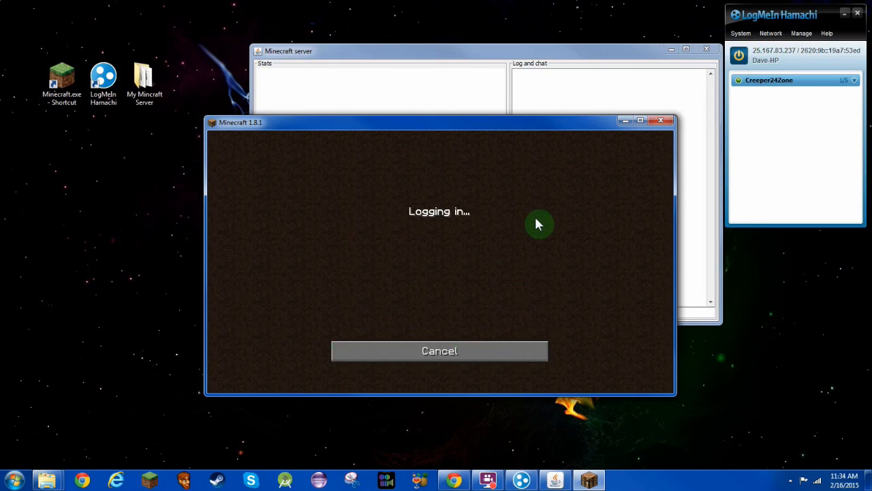